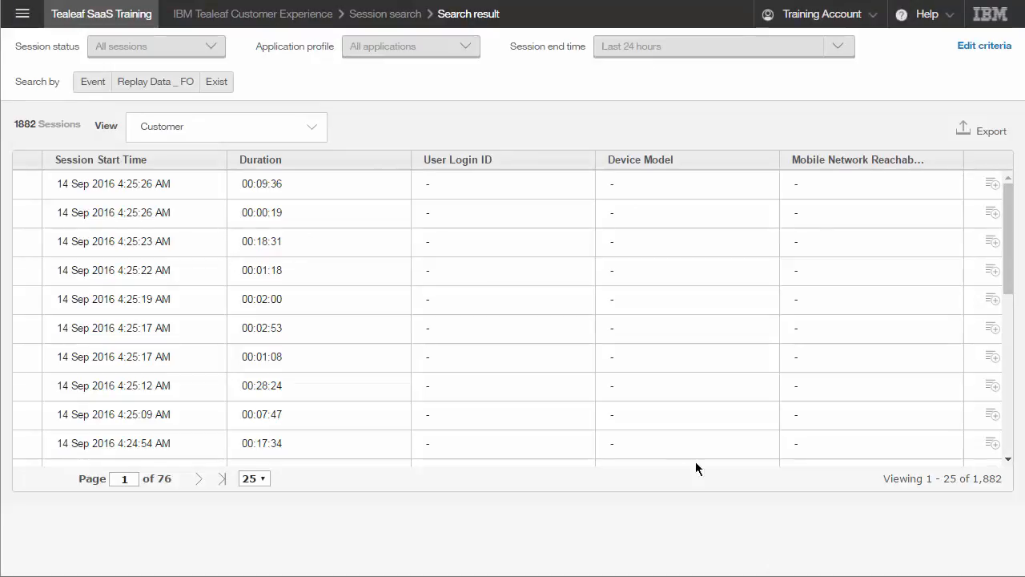
Step: Replay the first session in the results and select its Logon ID value change under the first page
{"action": "mouse_move", "coordinate": [33, 194]}
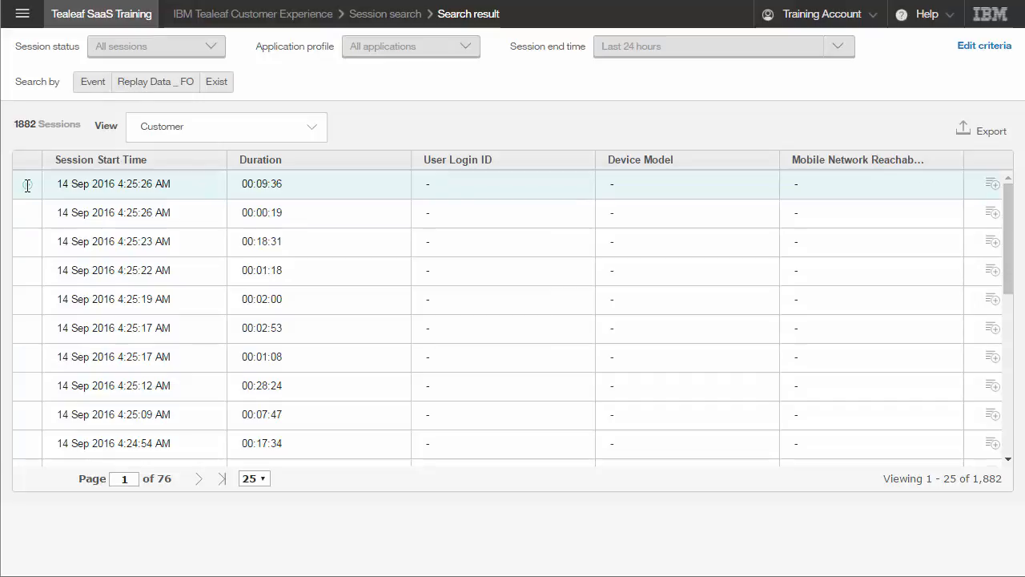
{"action": "left_click", "coordinate": [28, 186]}
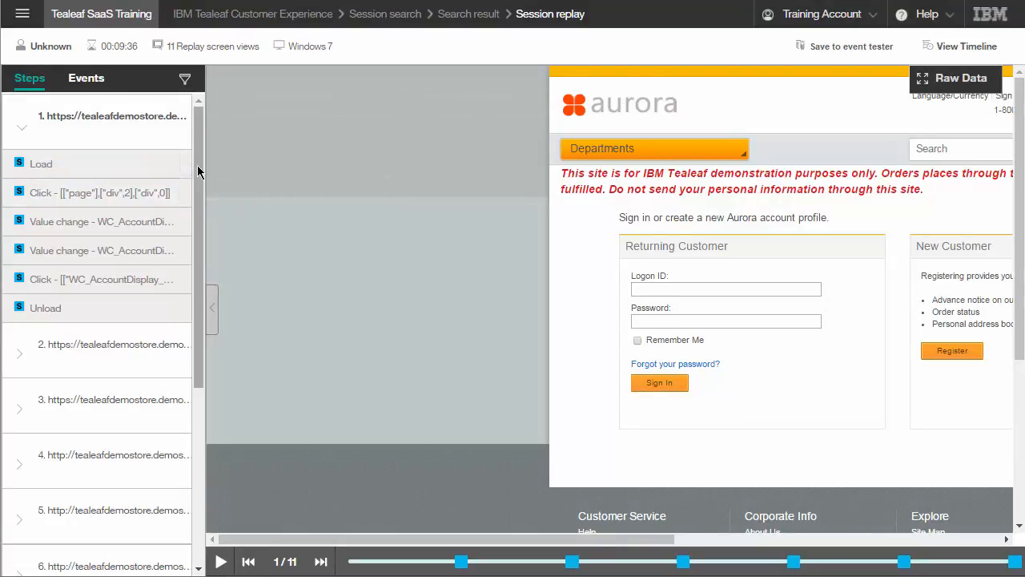
{"action": "left_click", "coordinate": [97, 221]}
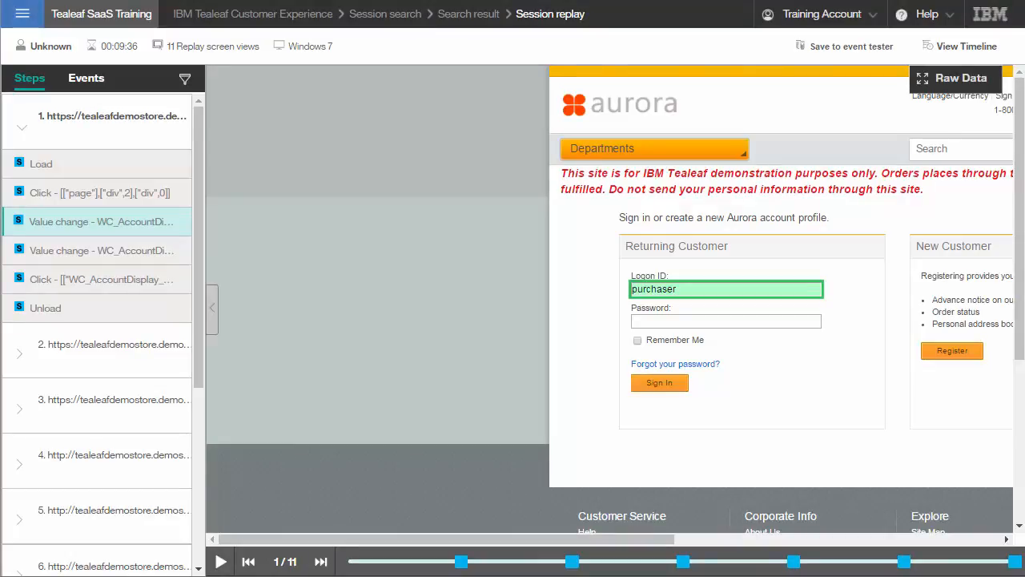
Step: Save the session to the event tester under the name "Login page"
{"action": "left_click", "coordinate": [853, 46]}
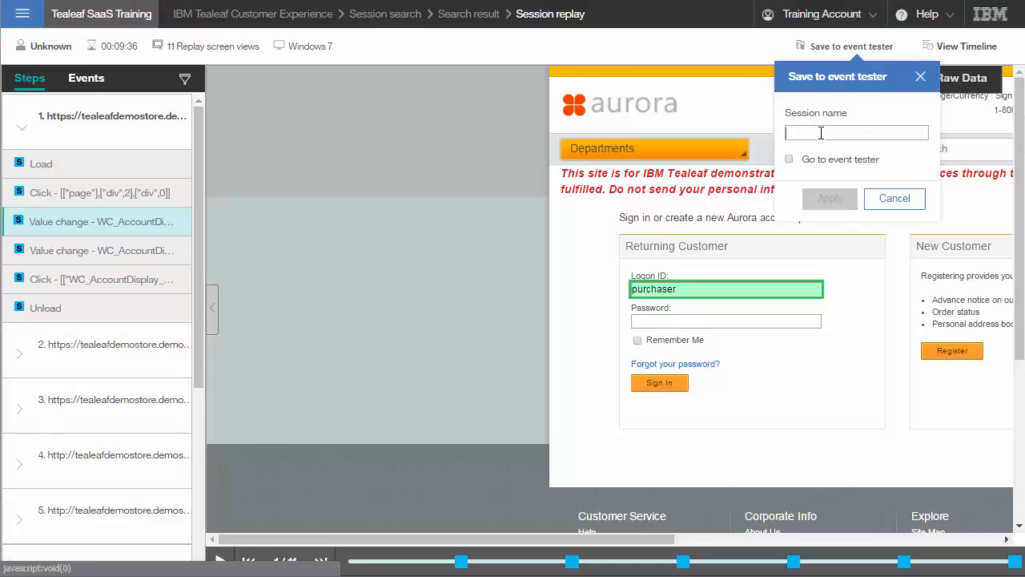
{"action": "type", "text": "Log"}
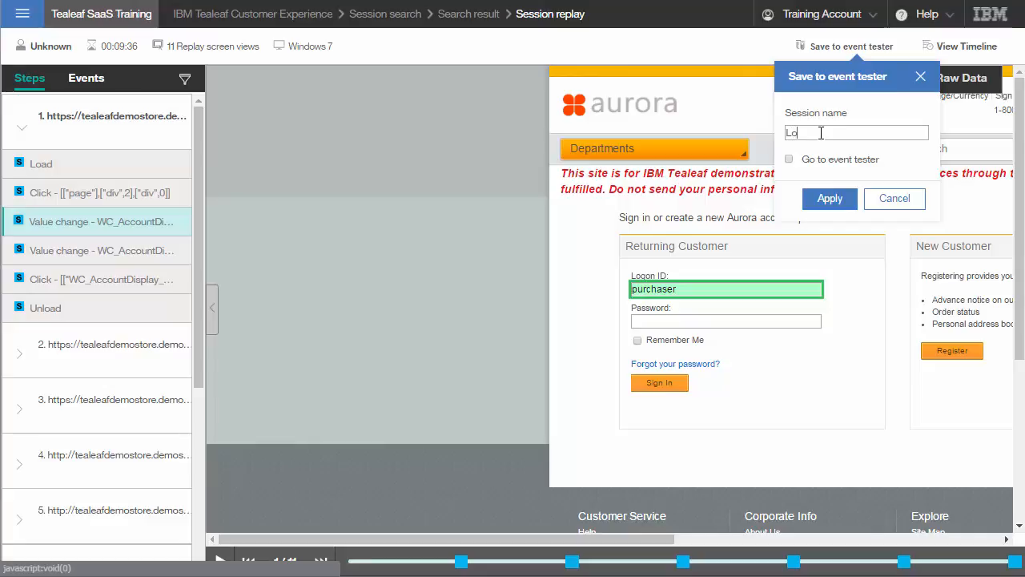
{"action": "type", "text": "in page"}
{"action": "left_click", "coordinate": [828, 198]}
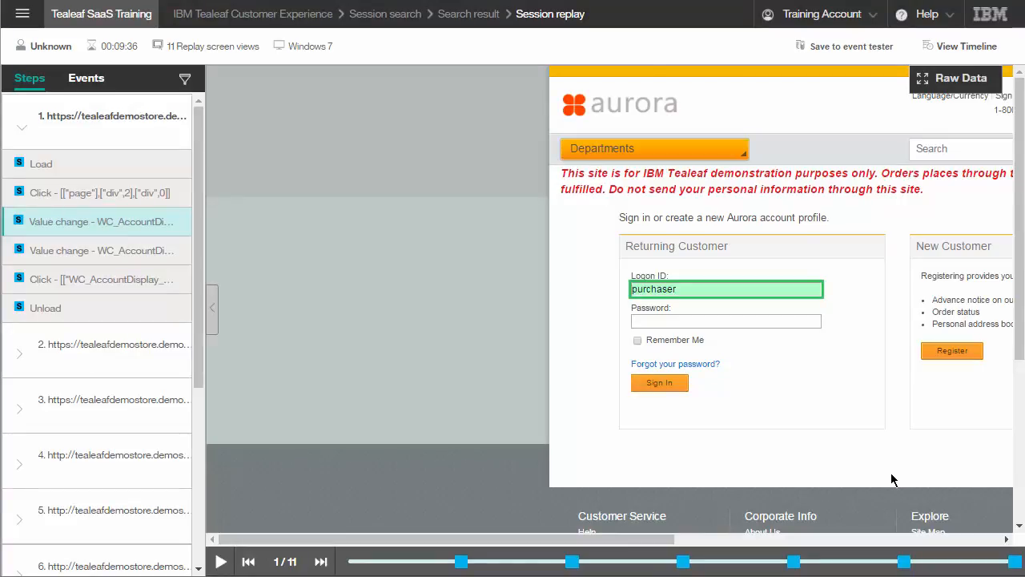
Step: Show the session's raw data and expand the JSON of the Logon ID value change down to its target details
{"action": "left_click", "coordinate": [941, 81]}
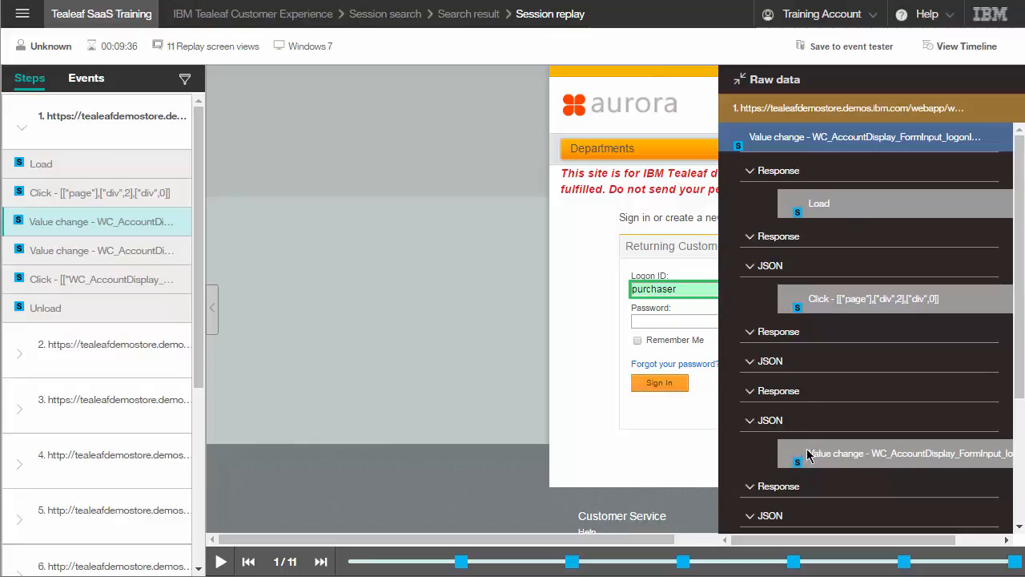
{"action": "scroll", "coordinate": [876, 450], "scroll_direction": "down", "scroll_amount": 3}
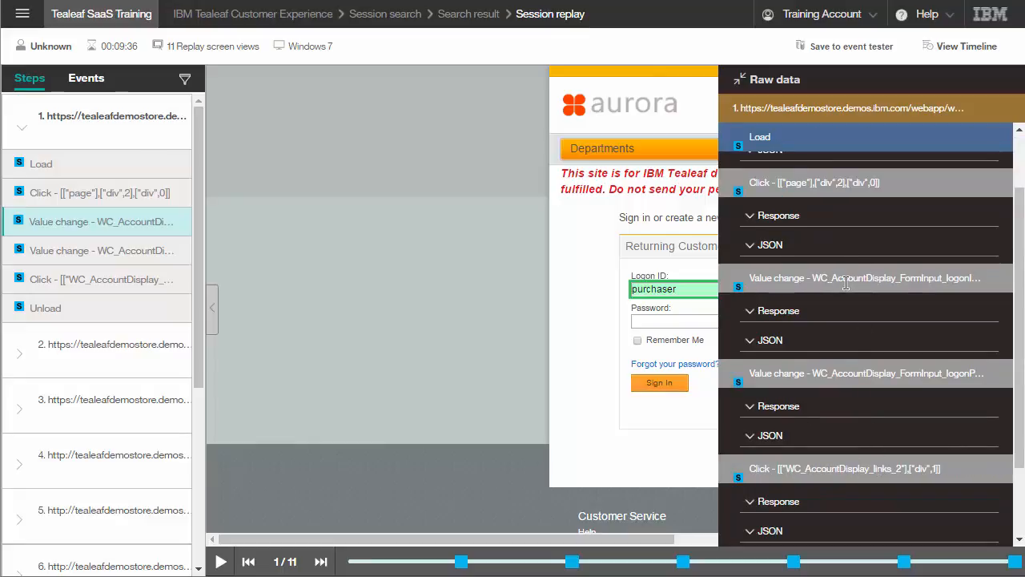
{"action": "left_click", "coordinate": [752, 342]}
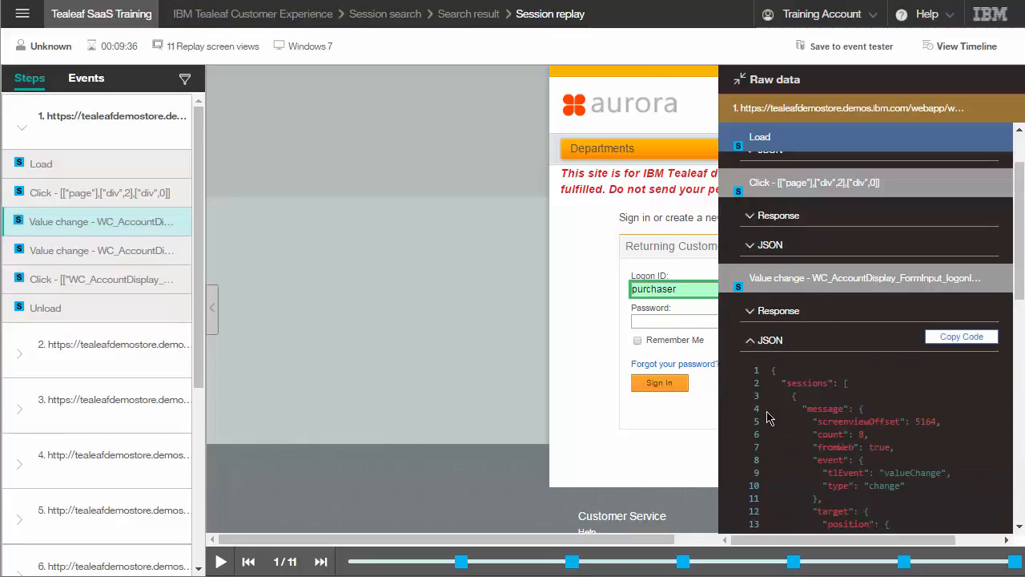
{"action": "scroll", "coordinate": [768, 418], "scroll_direction": "down", "scroll_amount": 5}
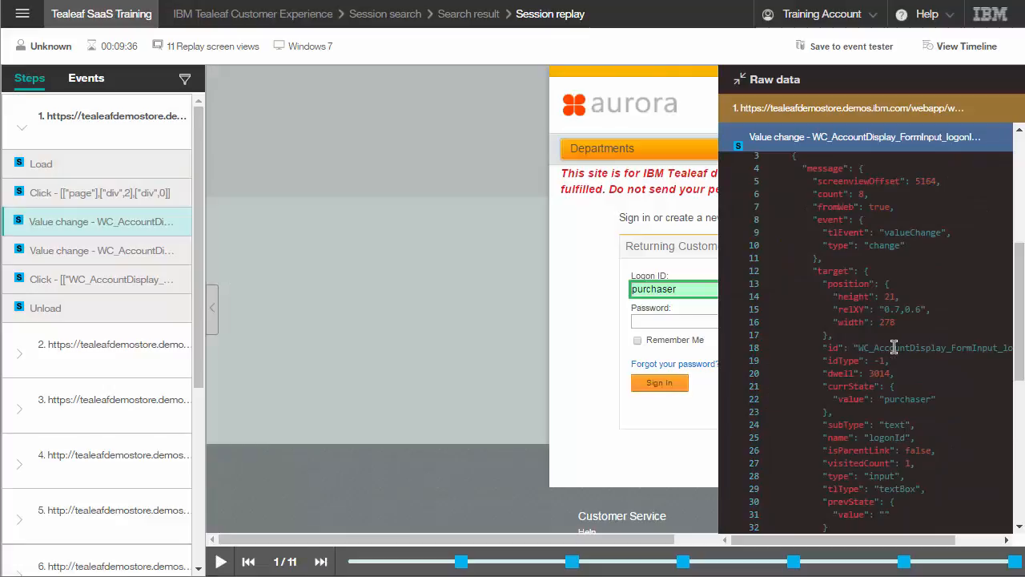
Step: Create an event from the target's id value WC_AccountDisplay_FormInput_logonId_In_Logon_1 in the JSON
{"action": "double_click", "coordinate": [893, 347]}
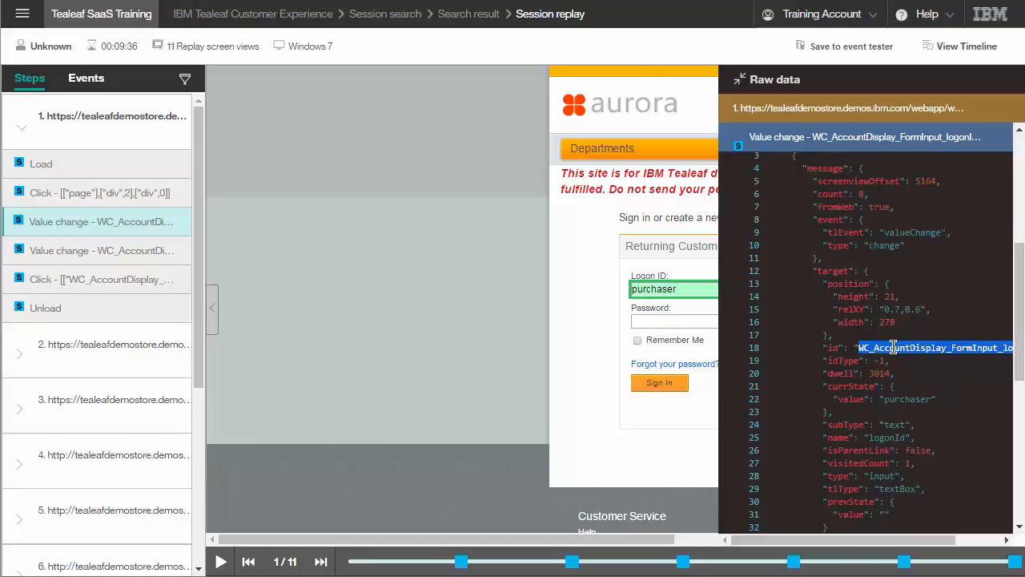
{"action": "right_click", "coordinate": [893, 347]}
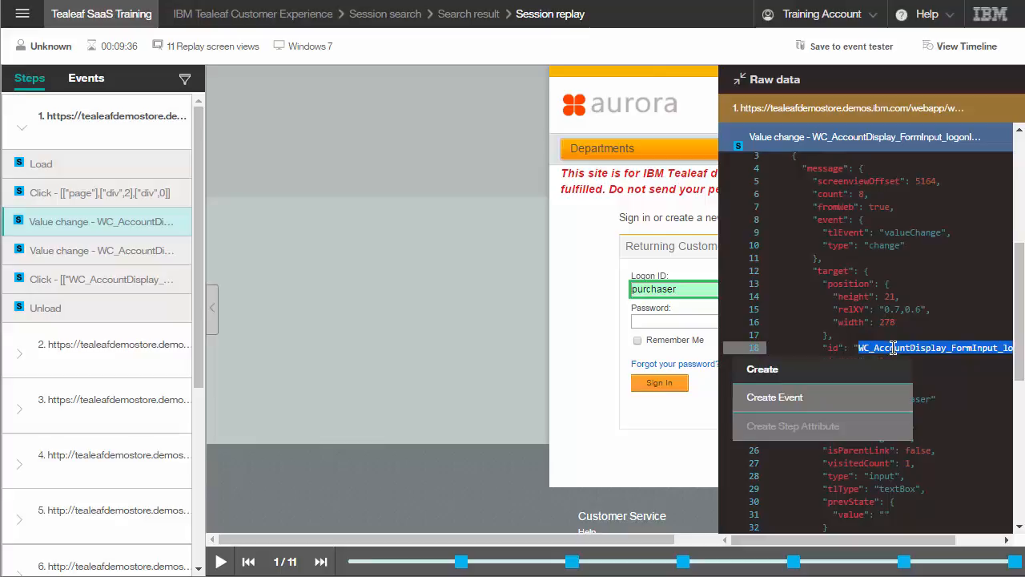
{"action": "left_click", "coordinate": [779, 399]}
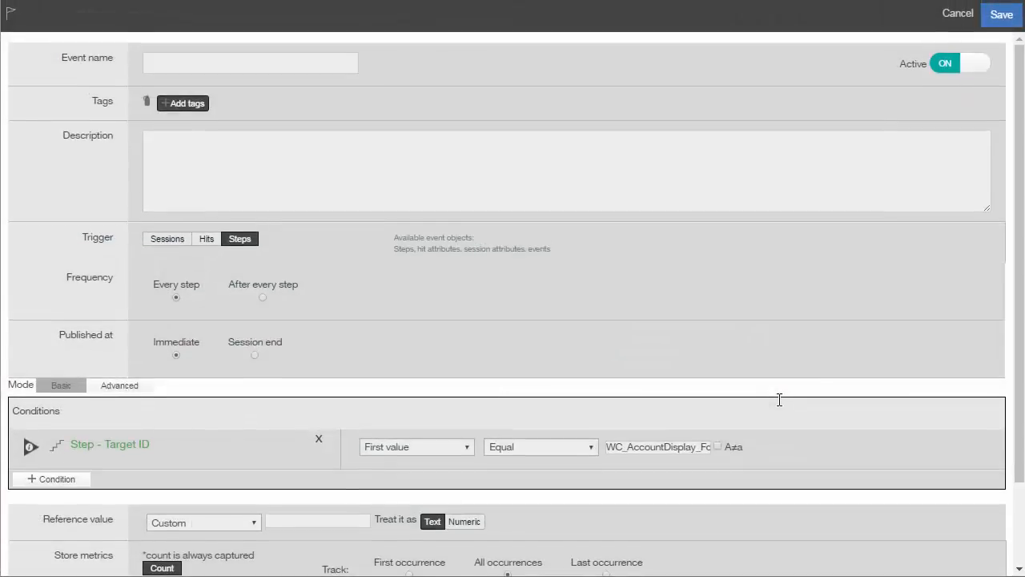
Step: Name the event "Capture Logon ID from the Login Page"
{"action": "left_click", "coordinate": [230, 59]}
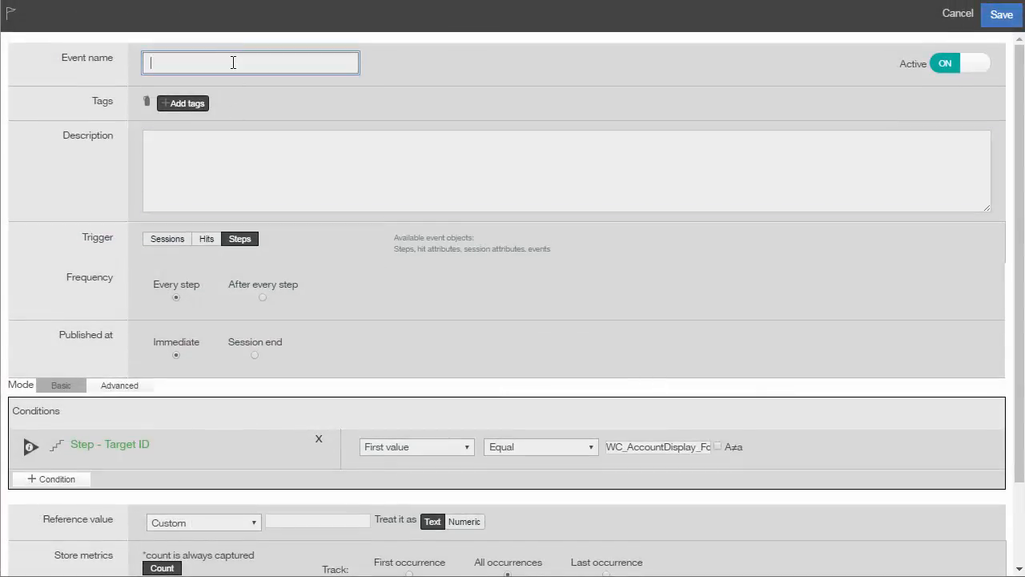
{"action": "type", "text": "Capture Logon ID from the Lo"}
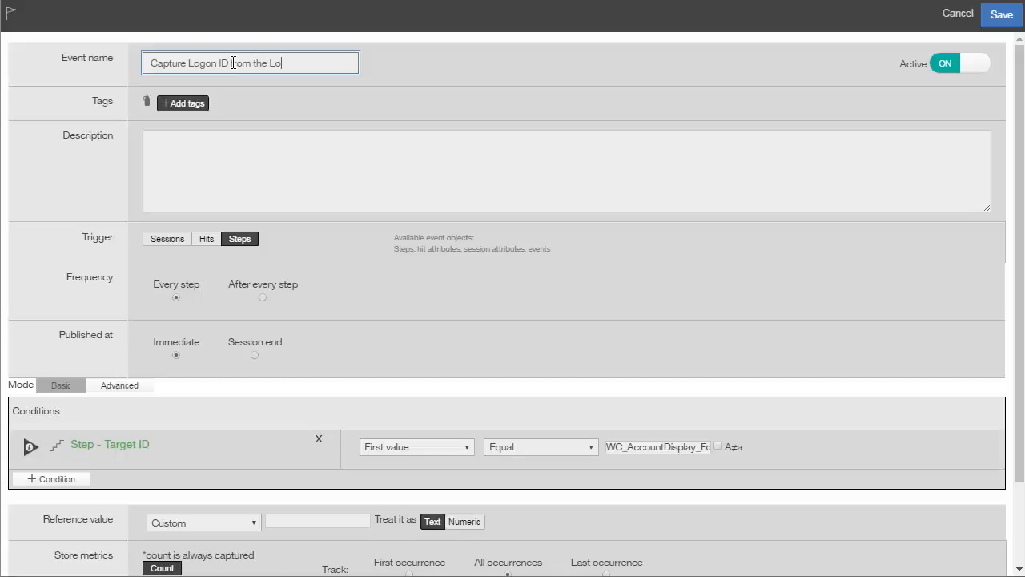
{"action": "type", "text": "gin Page"}
{"action": "left_click", "coordinate": [323, 163]}
Step: Check the full Target ID value and start another condition joined by an 'And'
{"action": "scroll", "coordinate": [138, 288], "scroll_direction": "down", "scroll_amount": 3}
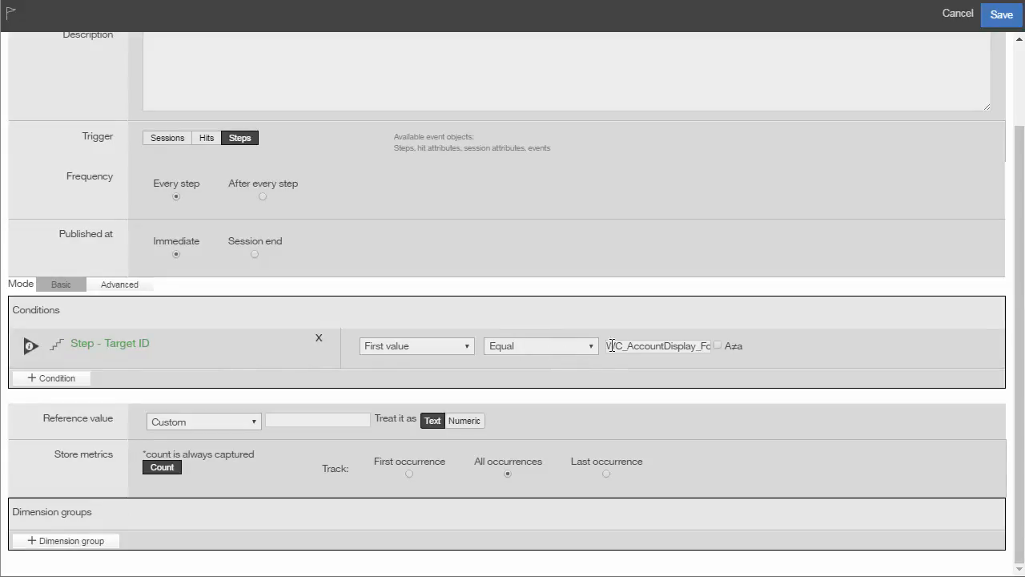
{"action": "left_click_drag", "start_coordinate": [666, 346], "coordinate": [755, 346]}
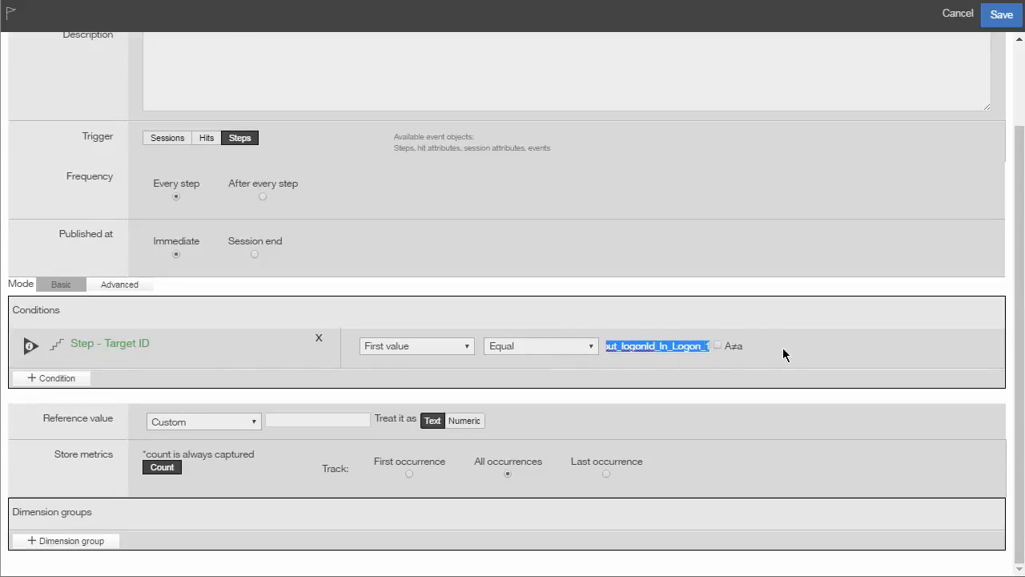
{"action": "left_click", "coordinate": [666, 348]}
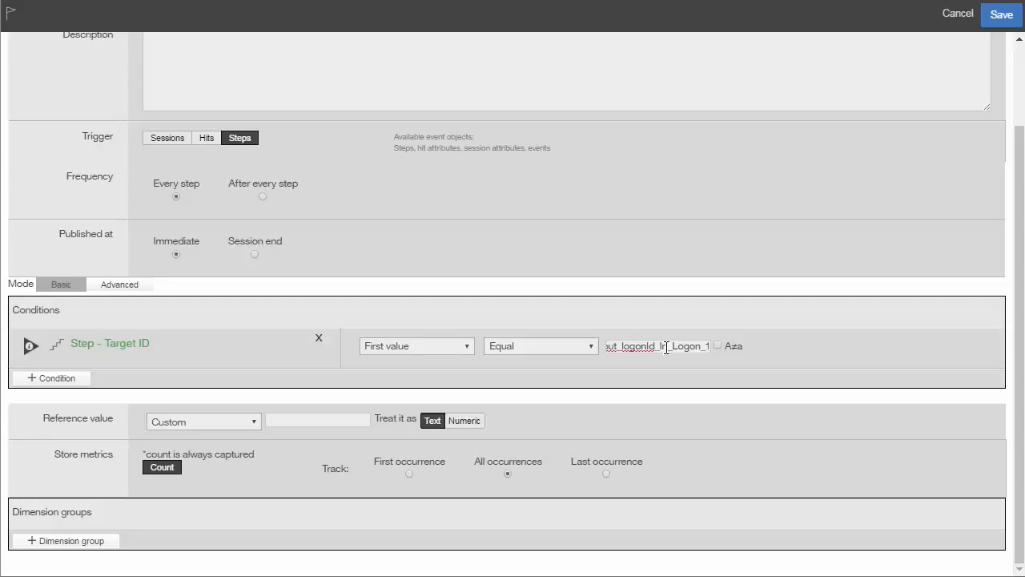
{"action": "left_click", "coordinate": [64, 384]}
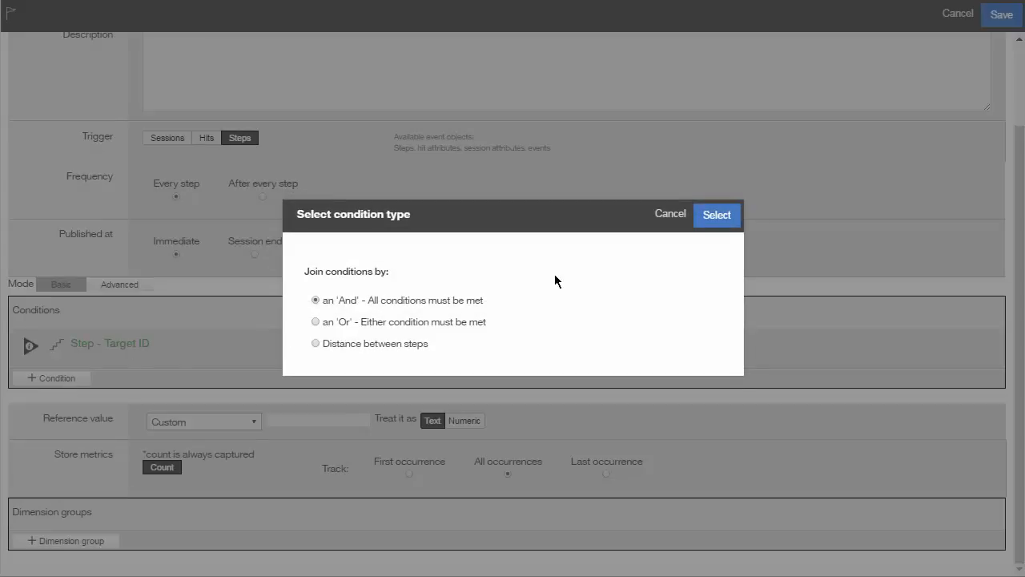
{"action": "left_click", "coordinate": [716, 215]}
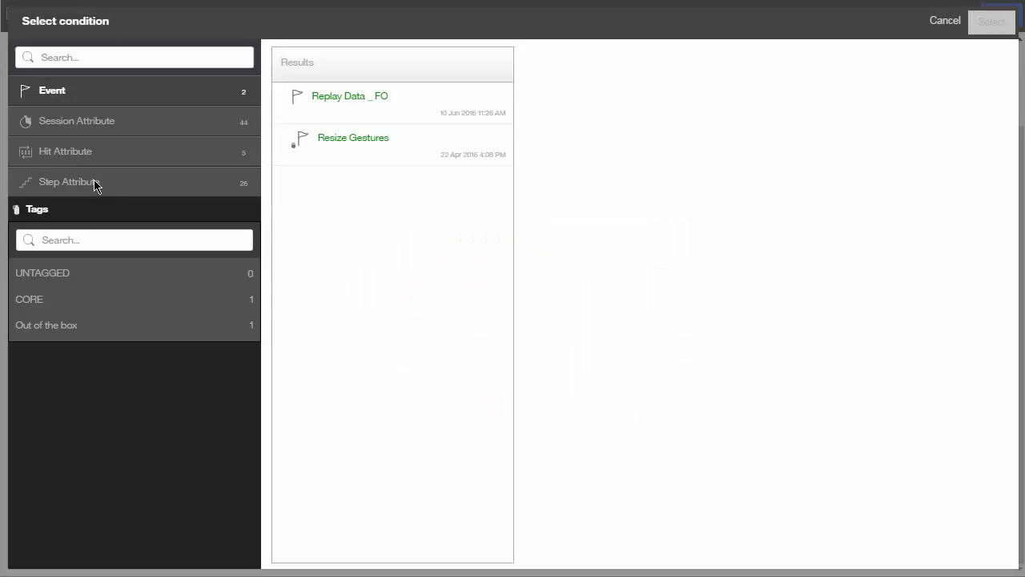
Step: Pick the step attribute Step - Event Type as the second condition and require its first value to equal "change"
{"action": "left_click", "coordinate": [103, 56]}
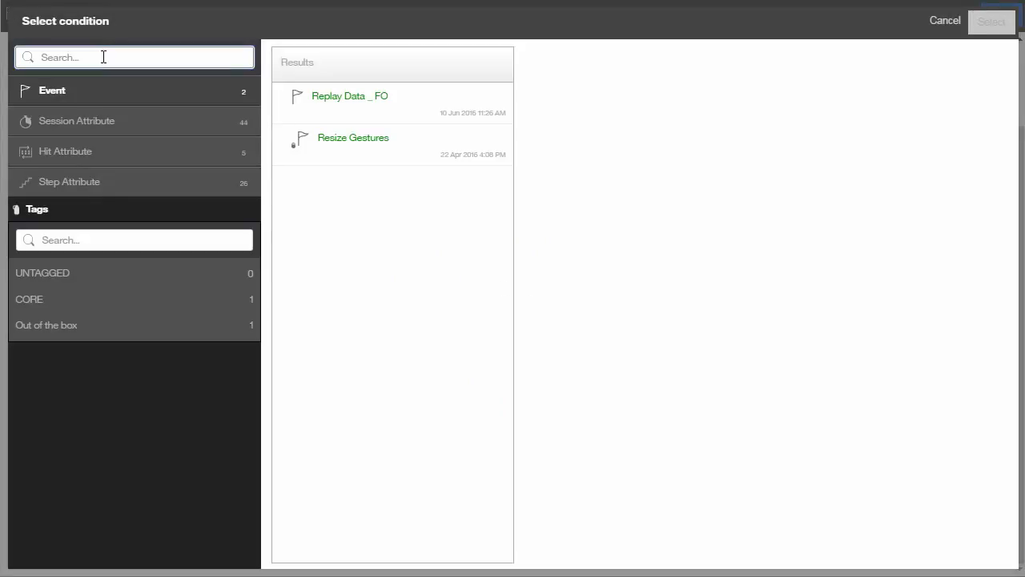
{"action": "left_click", "coordinate": [85, 183]}
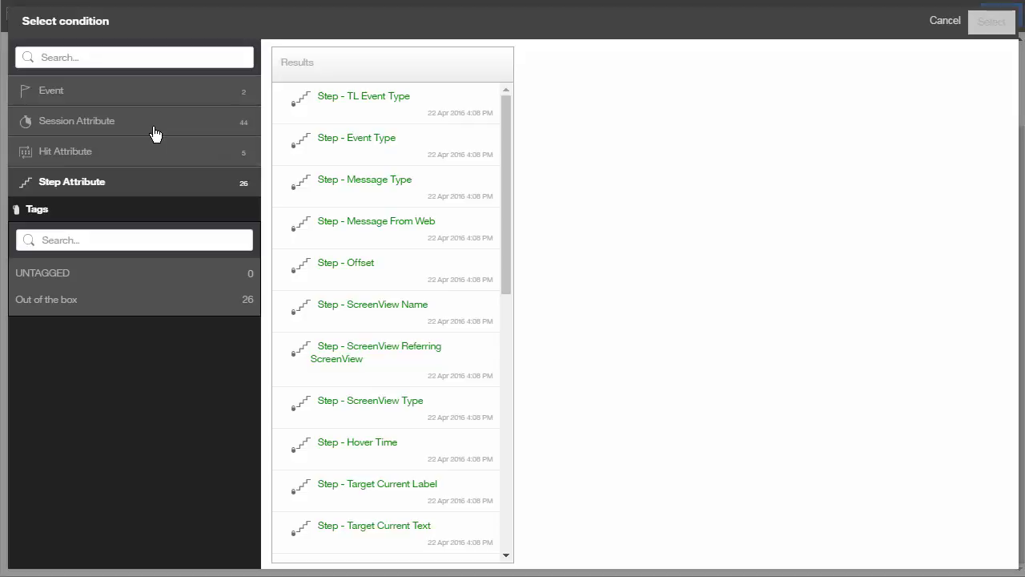
{"action": "left_click", "coordinate": [156, 58]}
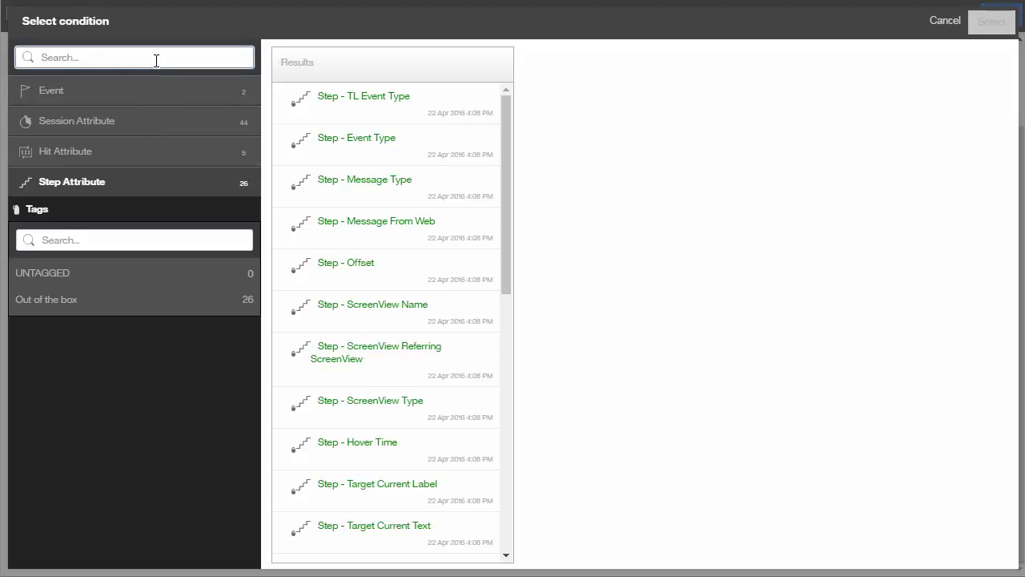
{"action": "type", "text": "event type"}
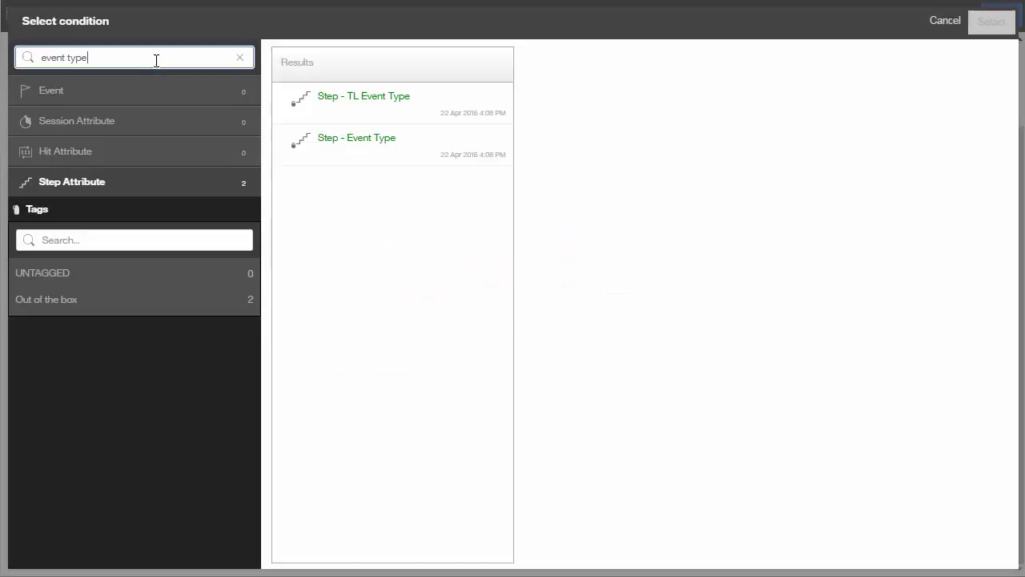
{"action": "left_click", "coordinate": [373, 142]}
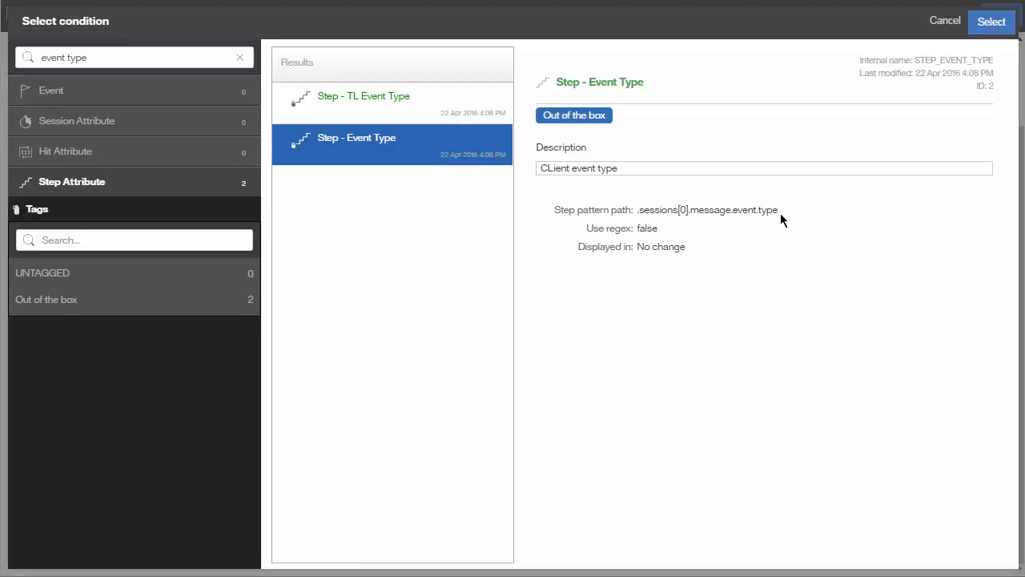
{"action": "left_click", "coordinate": [991, 23]}
{"action": "left_click", "coordinate": [645, 388]}
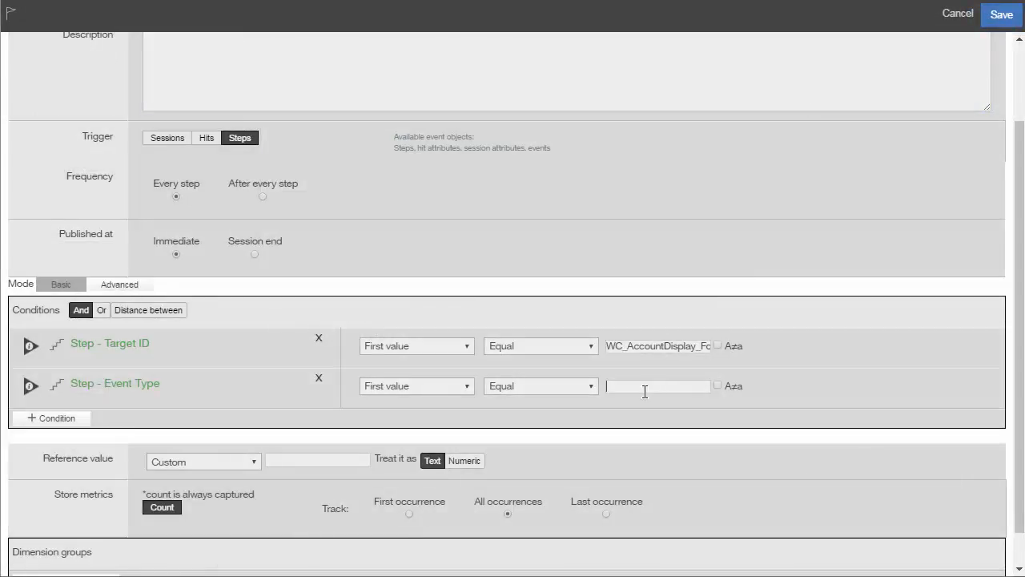
{"action": "type", "text": "change"}
Step: Add the step attribute Step - Target Current Value as a third condition and set its operator to Is not empty
{"action": "left_click", "coordinate": [65, 427]}
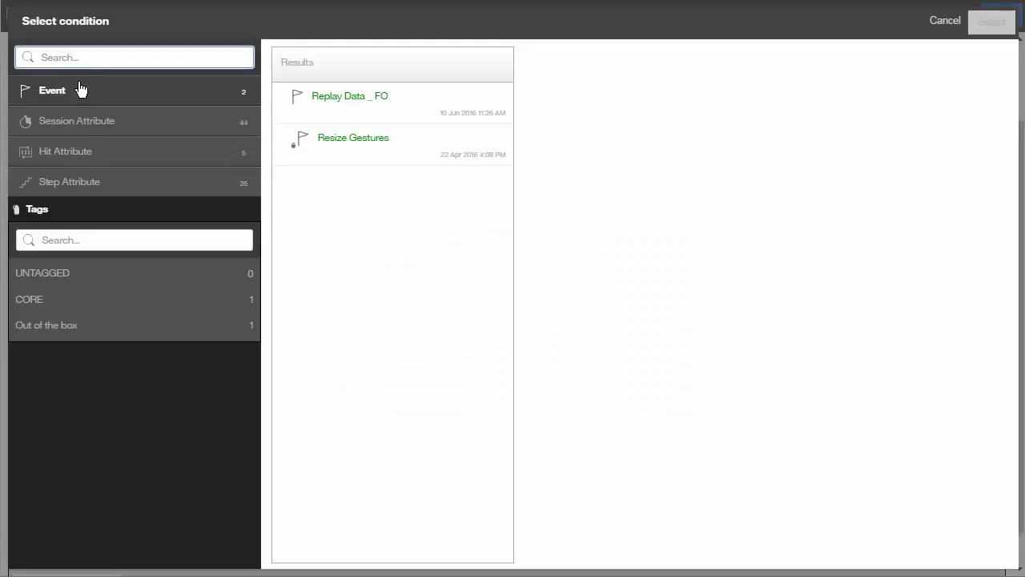
{"action": "left_click", "coordinate": [80, 184]}
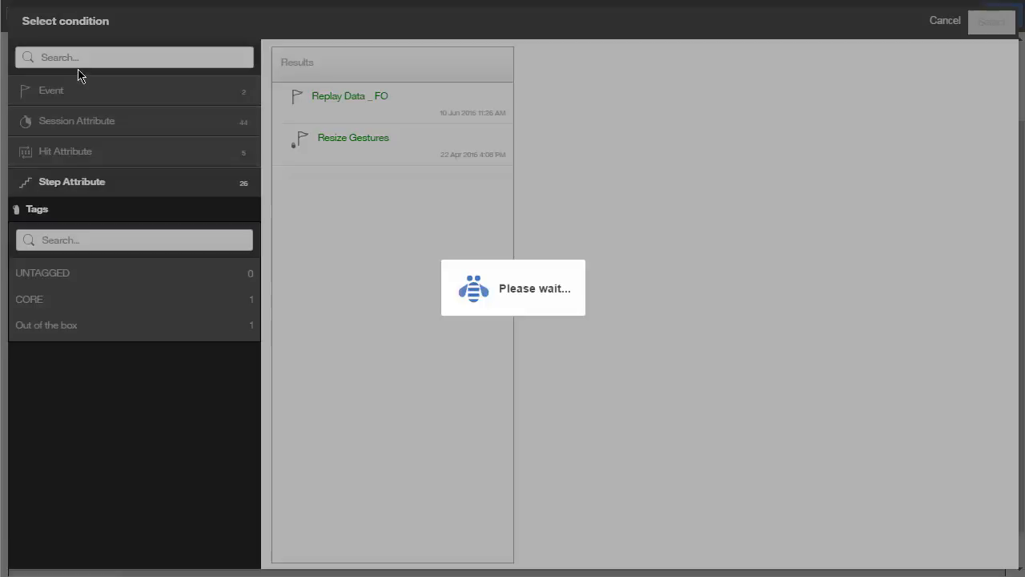
{"action": "left_click", "coordinate": [79, 59]}
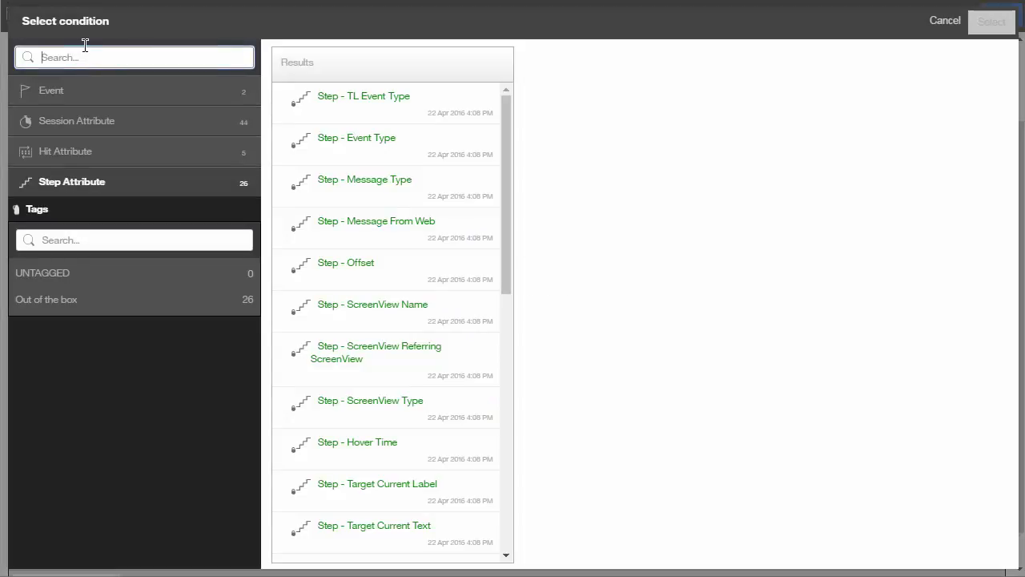
{"action": "type", "text": "value"}
{"action": "key", "text": "Return"}
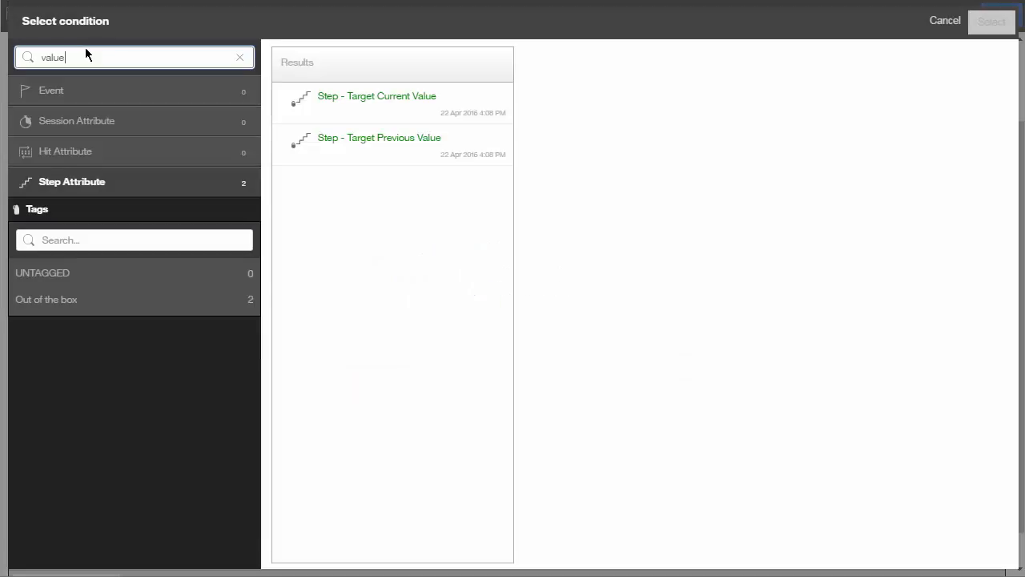
{"action": "left_click", "coordinate": [405, 100]}
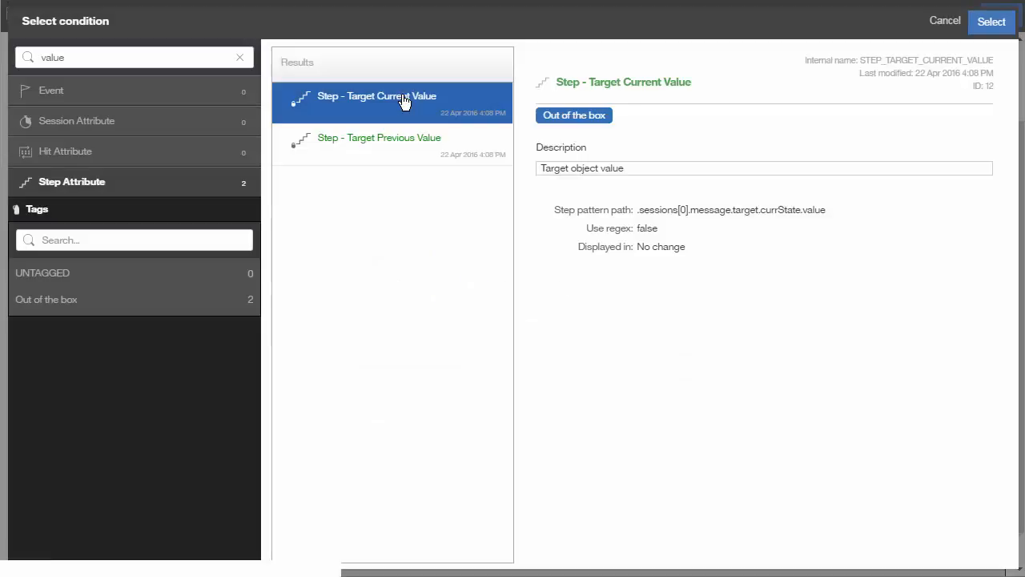
{"action": "left_click", "coordinate": [993, 24]}
{"action": "left_click", "coordinate": [581, 426]}
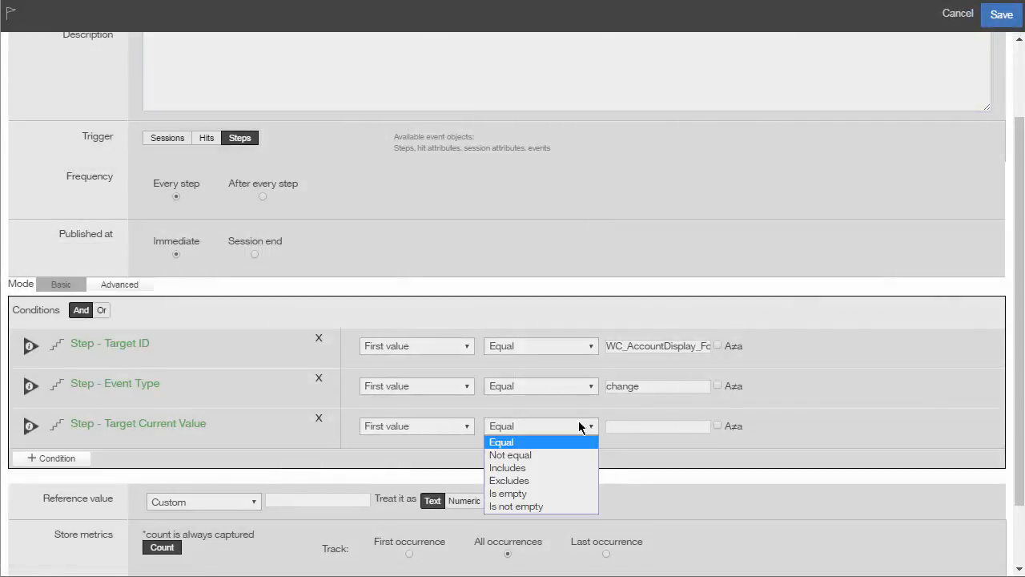
{"action": "left_click", "coordinate": [571, 506]}
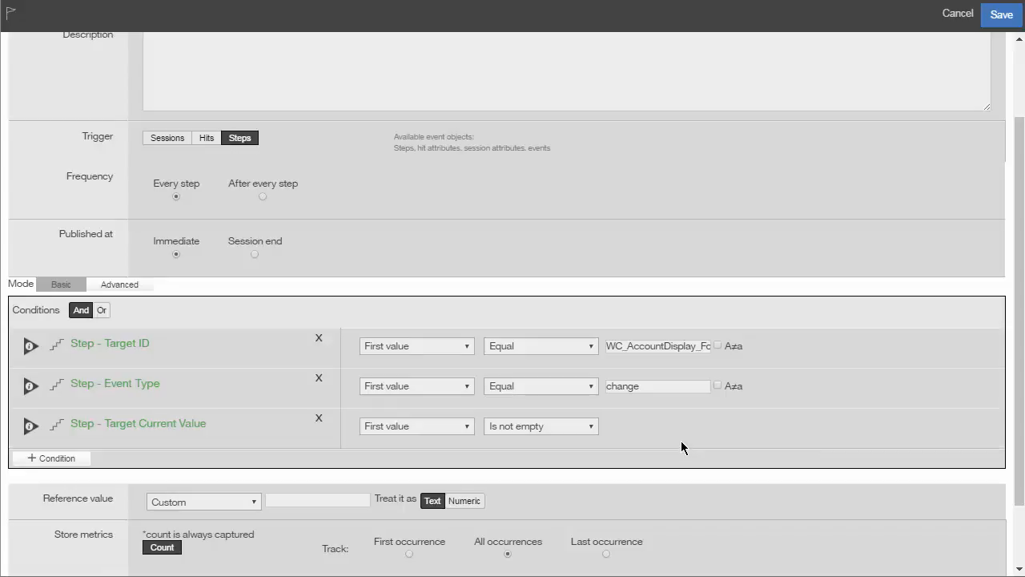
Step: Set the event's reference value to an event object, using the step attribute Step - Target Current Value found by searching "value"
{"action": "scroll", "coordinate": [681, 446], "scroll_direction": "down", "scroll_amount": 1}
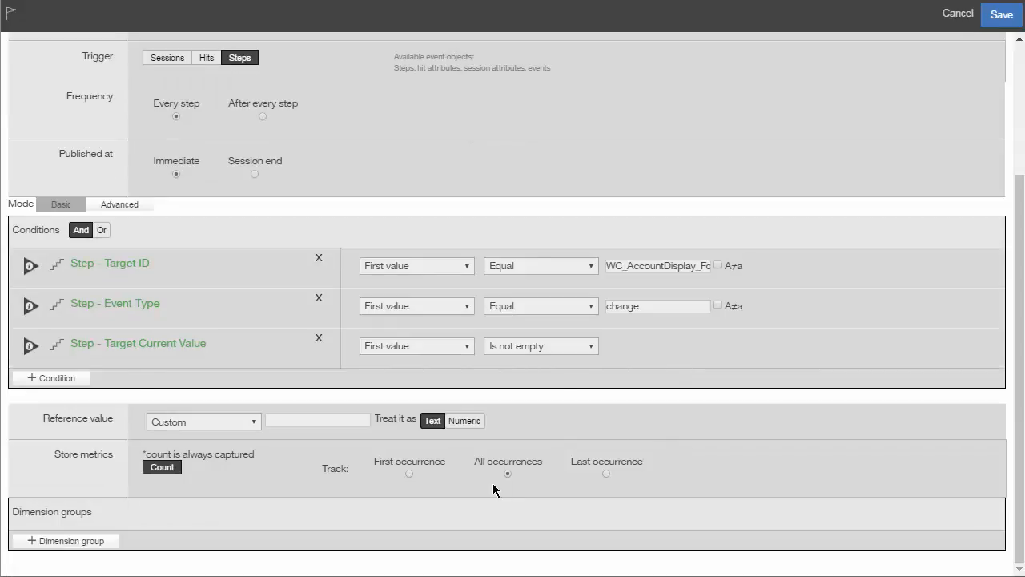
{"action": "left_click", "coordinate": [232, 424]}
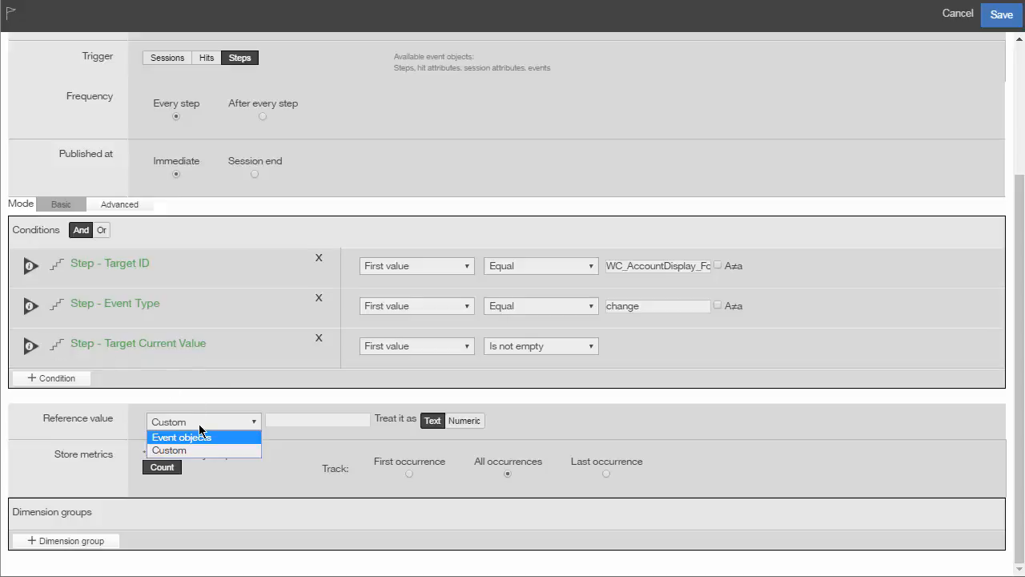
{"action": "left_click", "coordinate": [199, 437]}
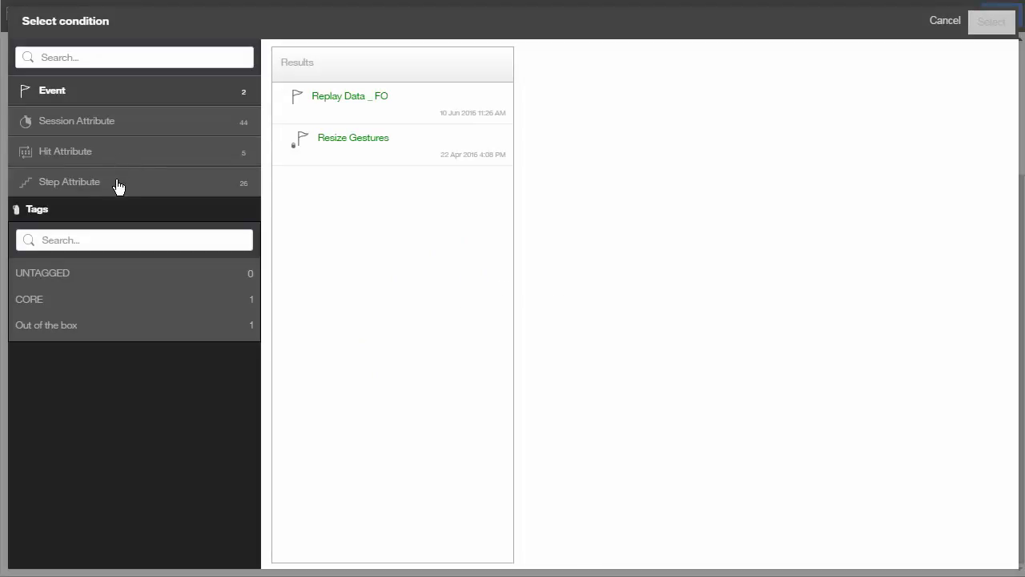
{"action": "left_click", "coordinate": [118, 186]}
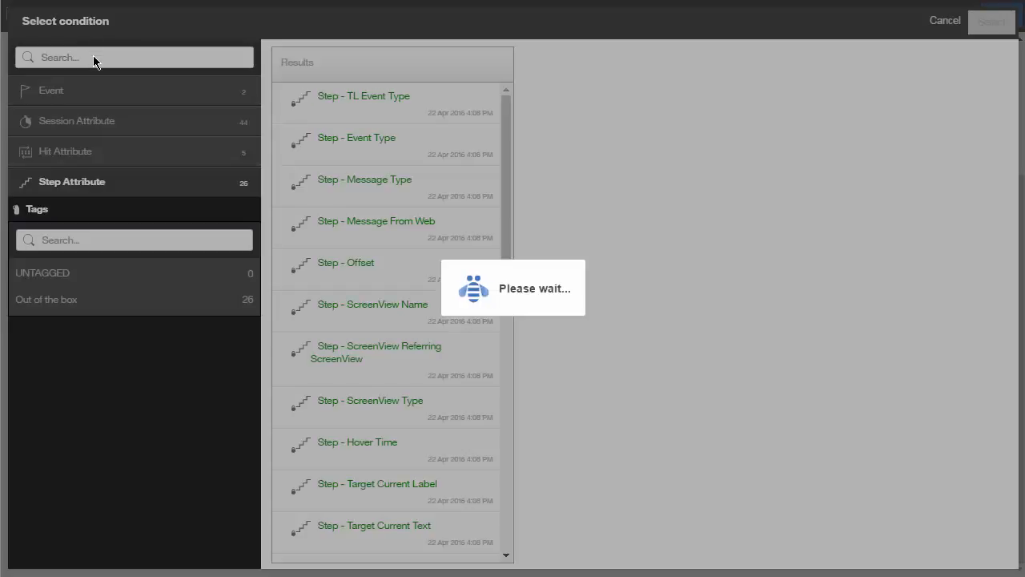
{"action": "left_click", "coordinate": [94, 58]}
{"action": "type", "text": "valu"}
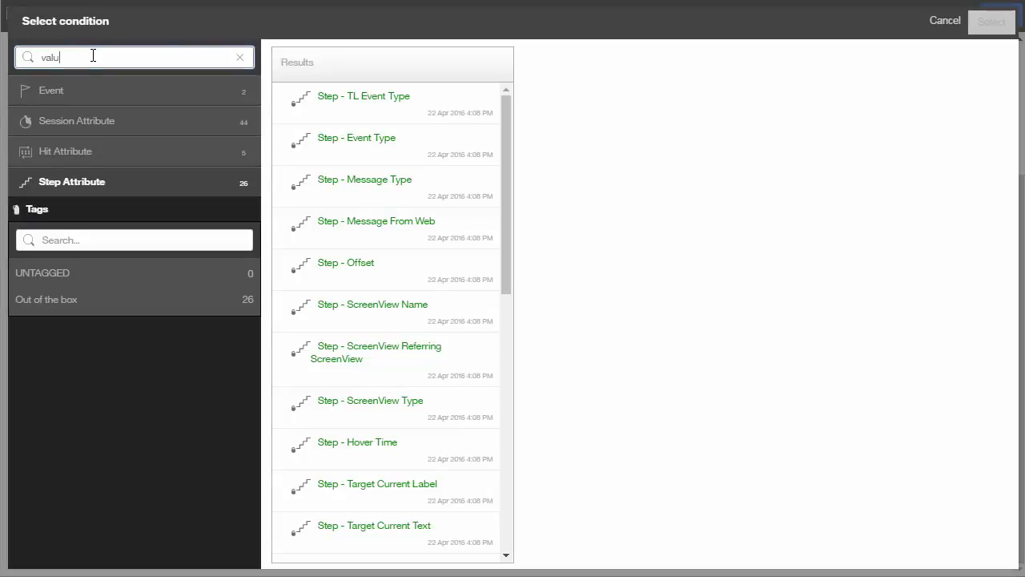
{"action": "type", "text": "e"}
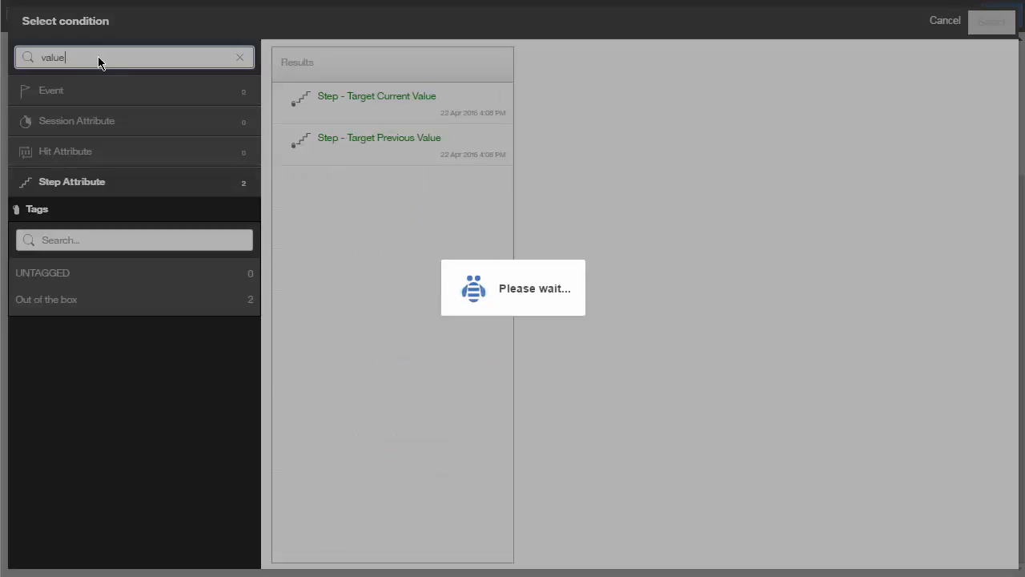
{"action": "left_click", "coordinate": [355, 98]}
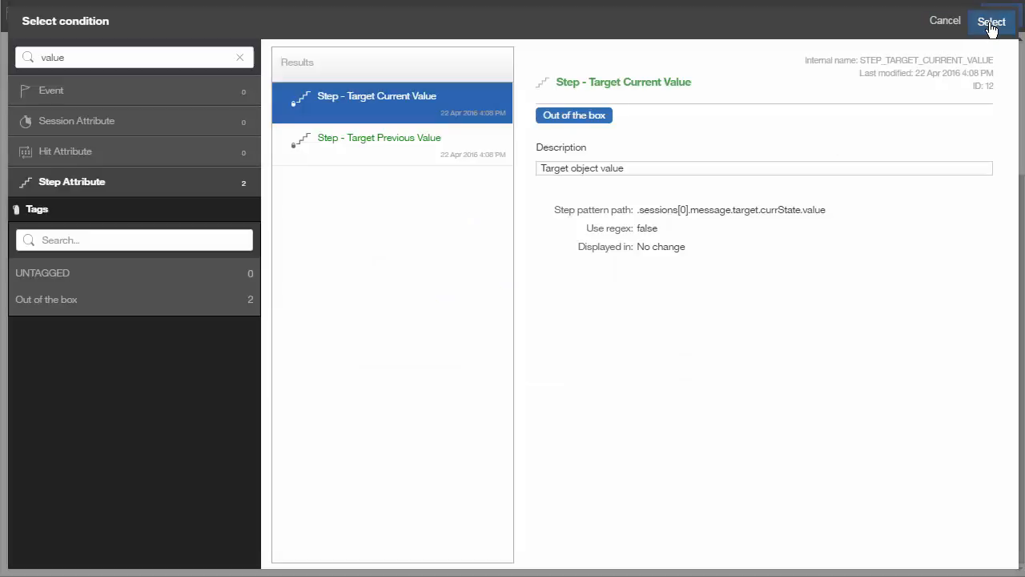
{"action": "left_click", "coordinate": [992, 22]}
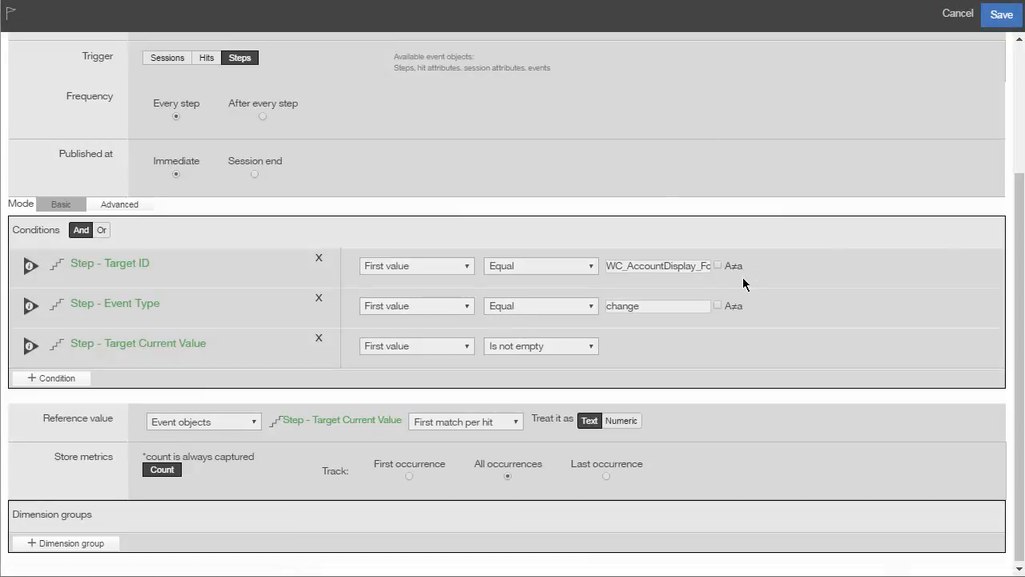
Step: Review the event's trigger, conditions and reference value, and save the event
{"action": "scroll", "coordinate": [751, 286], "scroll_direction": "up", "scroll_amount": 3}
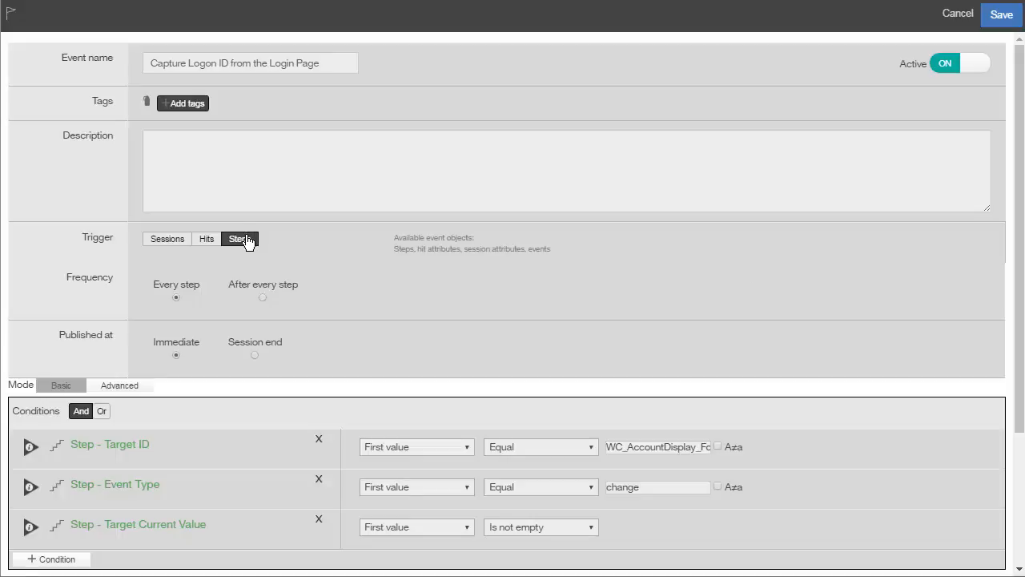
{"action": "scroll", "coordinate": [384, 243], "scroll_direction": "down", "scroll_amount": 3}
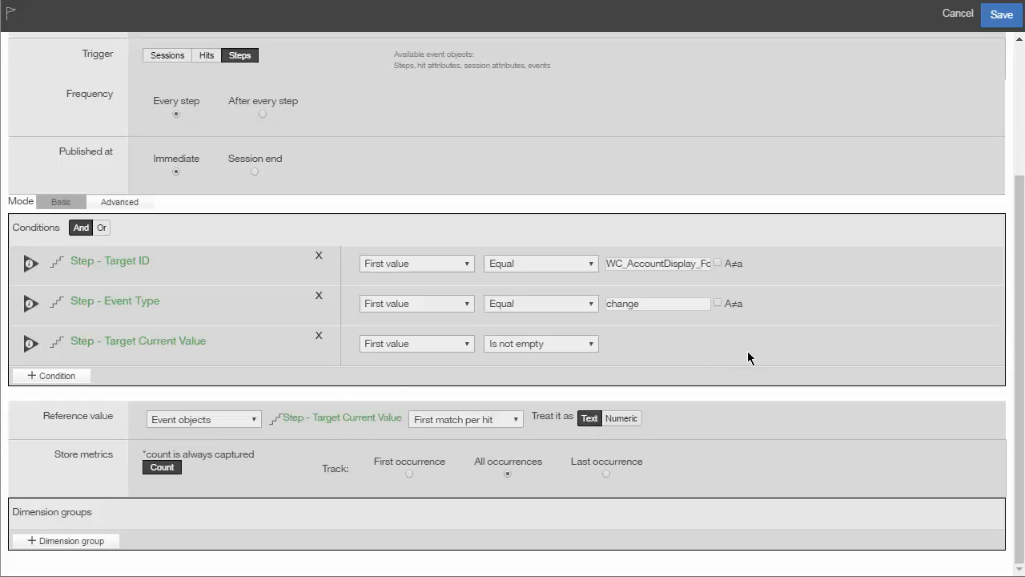
{"action": "left_click", "coordinate": [1002, 16]}
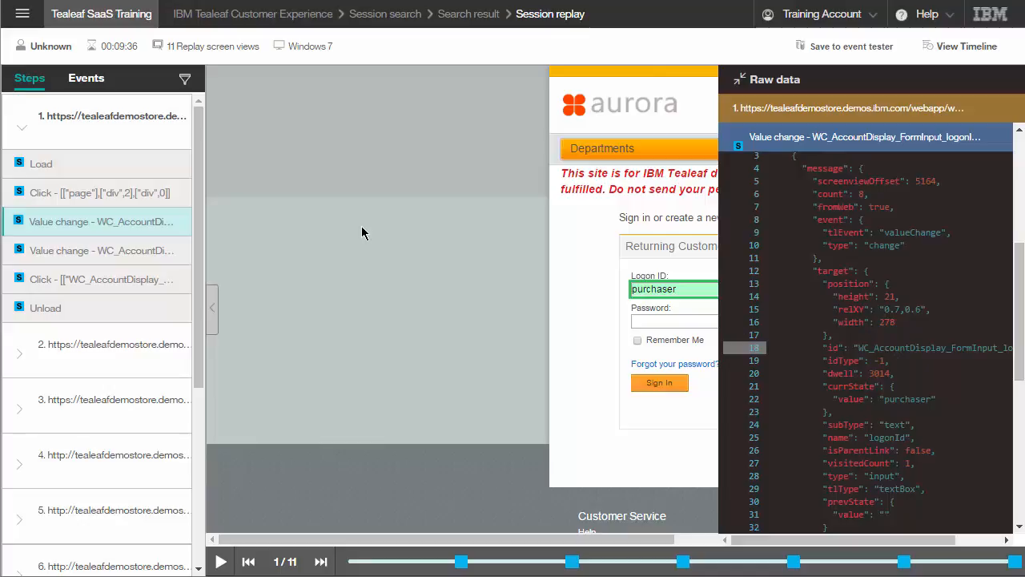
Step: In the Event manager, search the session attributes for "user" and open the User Login ID attribute for editing
{"action": "left_click", "coordinate": [23, 15]}
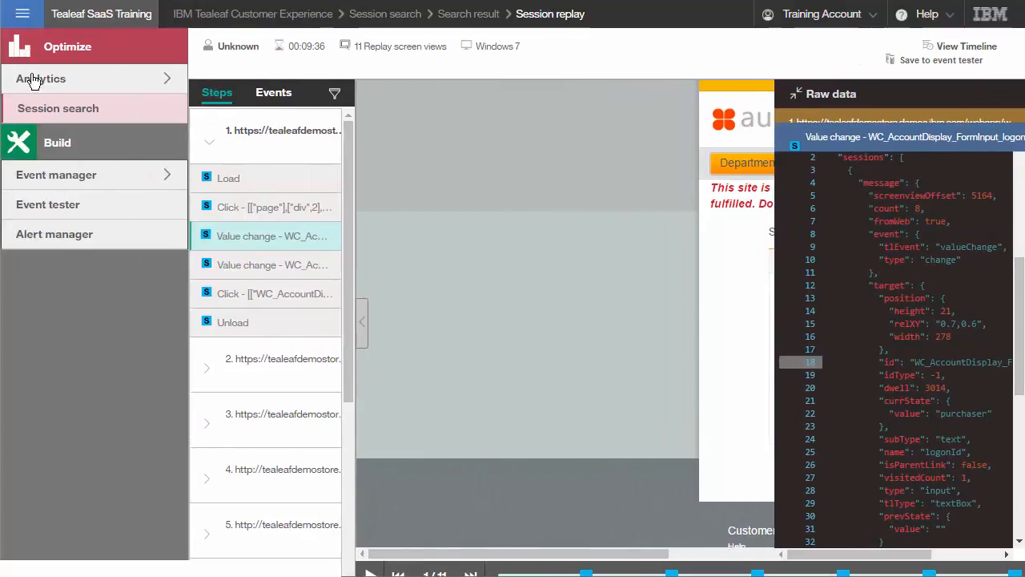
{"action": "left_click", "coordinate": [56, 175]}
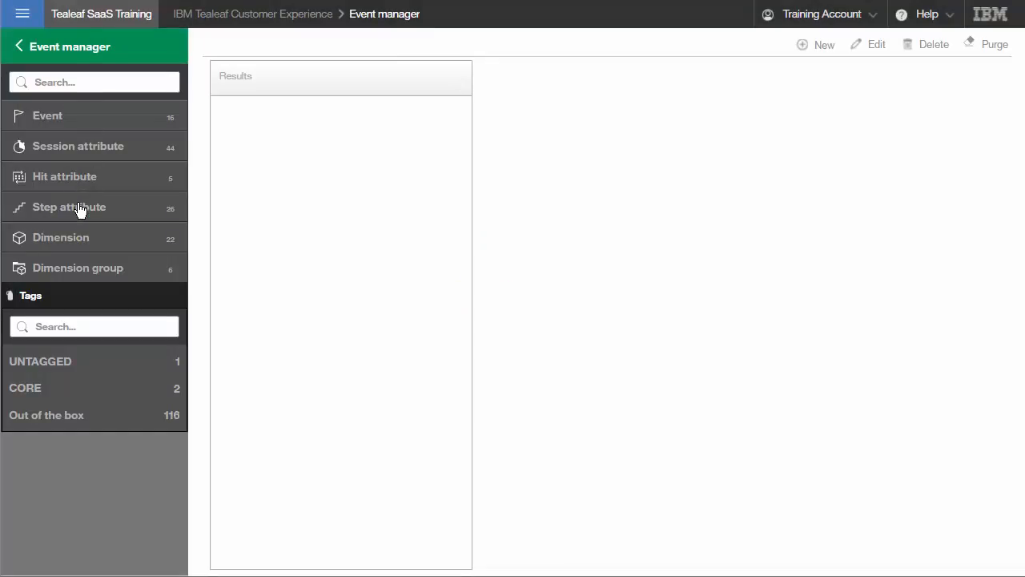
{"action": "left_click", "coordinate": [94, 149]}
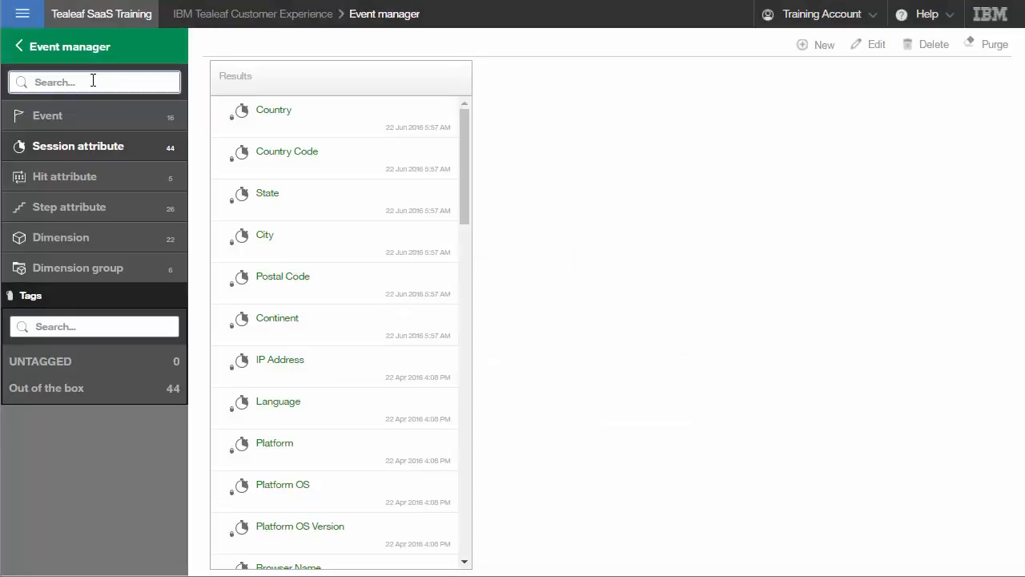
{"action": "left_click", "coordinate": [93, 81]}
{"action": "type", "text": "user"}
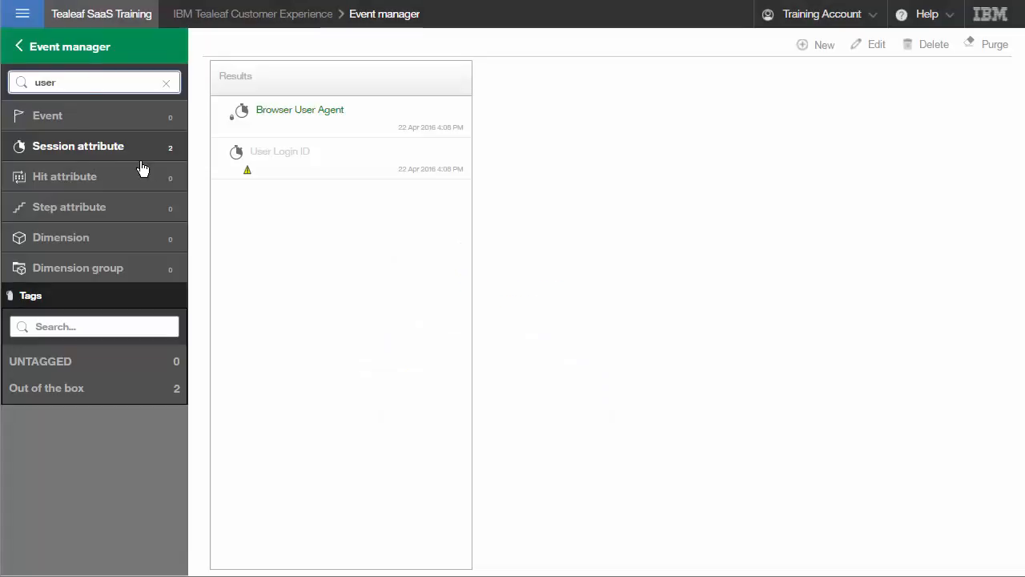
{"action": "left_click", "coordinate": [313, 161]}
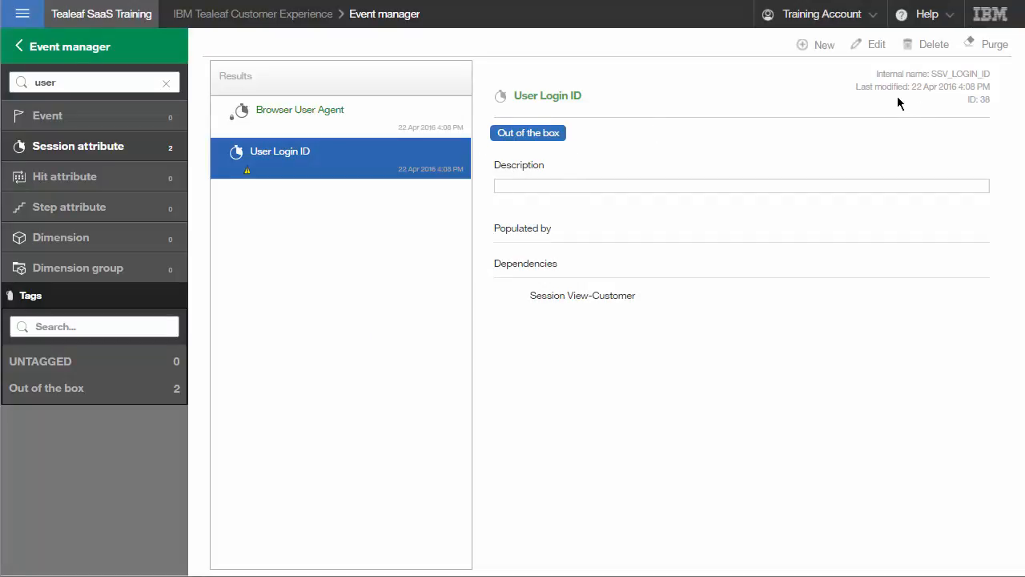
{"action": "left_click", "coordinate": [877, 50]}
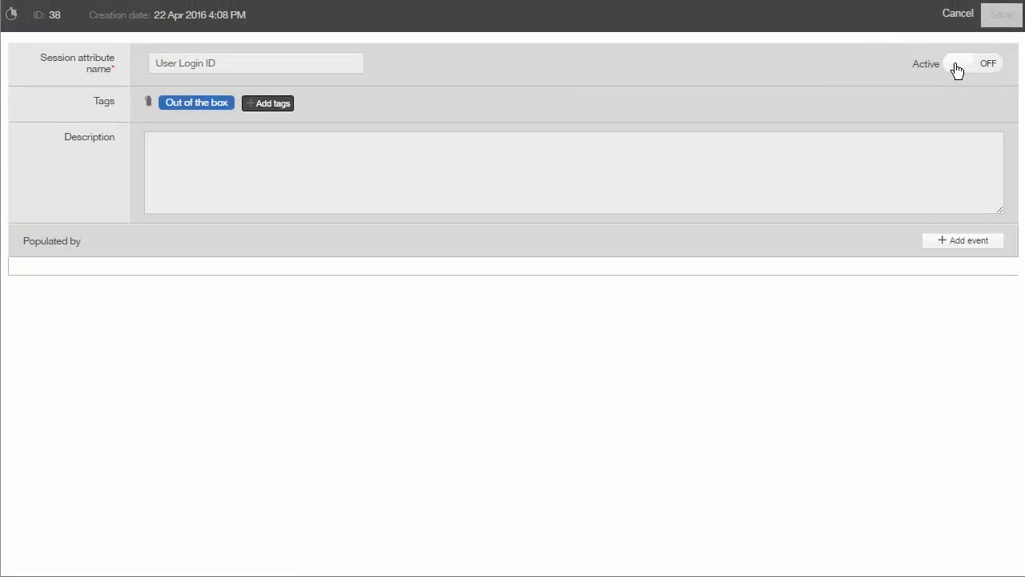
Step: Populate User Login ID from the event Capture Logon ID from the Login Page, make the attribute active and save it
{"action": "left_click", "coordinate": [949, 243]}
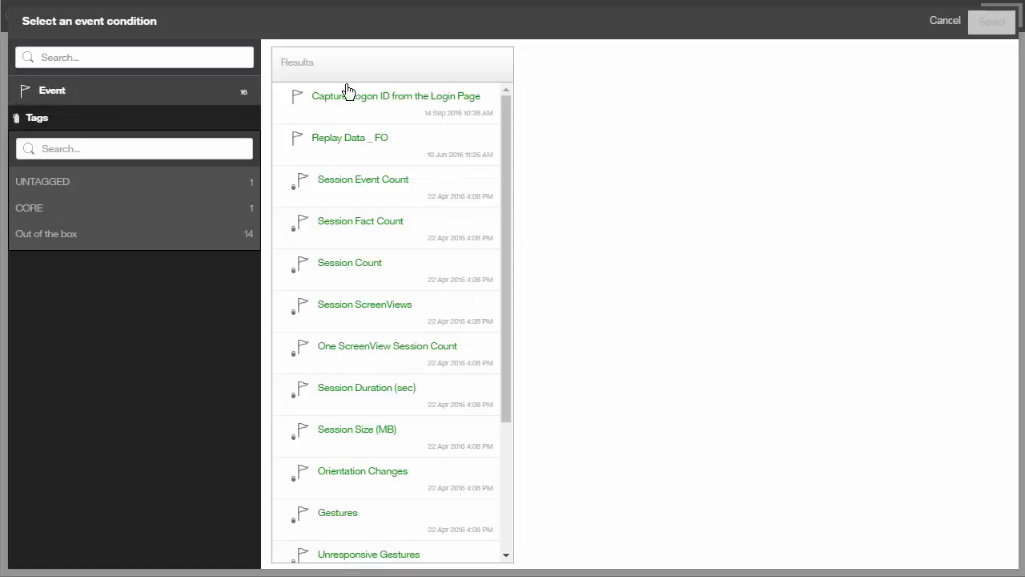
{"action": "left_click", "coordinate": [344, 98]}
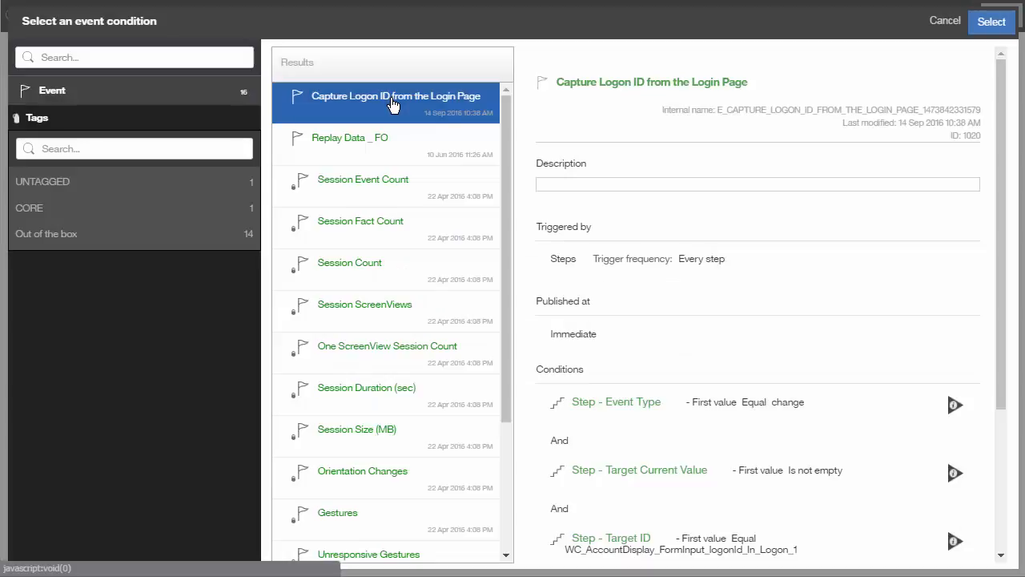
{"action": "left_click", "coordinate": [1003, 26]}
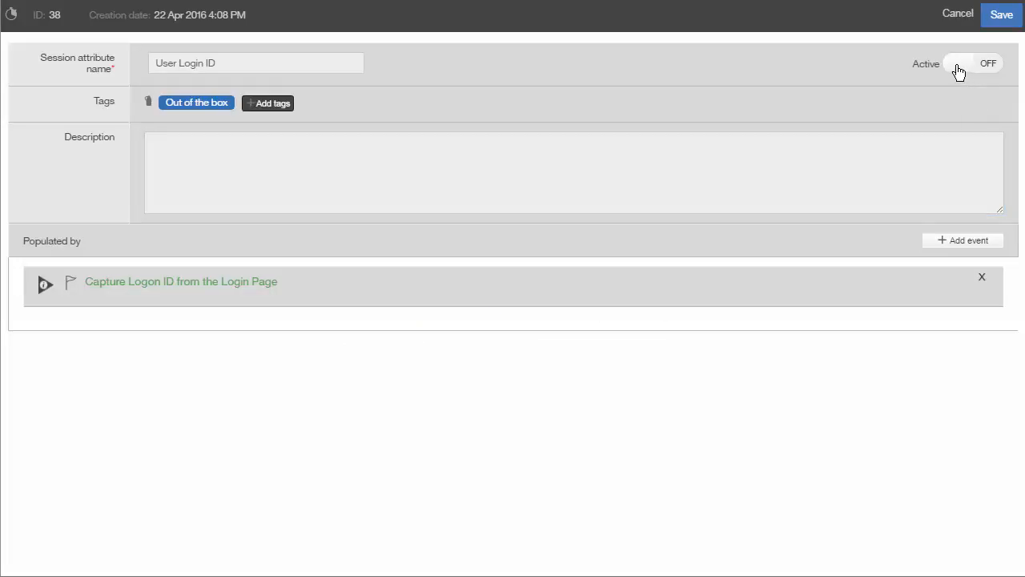
{"action": "left_click", "coordinate": [958, 72]}
{"action": "left_click", "coordinate": [1001, 16]}
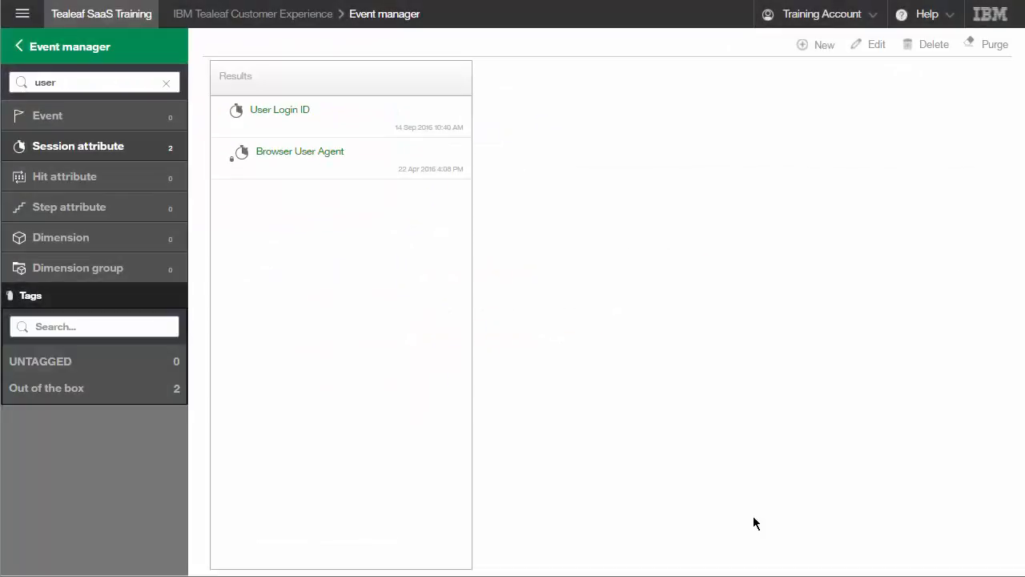
Step: In the Event tester, choose the User Login ID session attribute and the Capture Logon ID from the Login Page event as test objects
{"action": "left_click", "coordinate": [23, 19]}
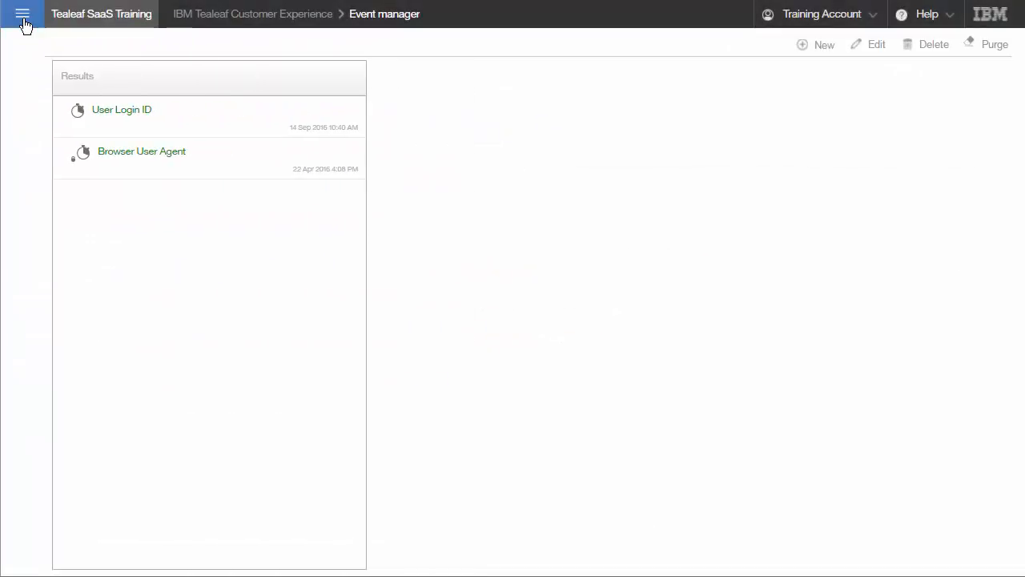
{"action": "left_click", "coordinate": [24, 19]}
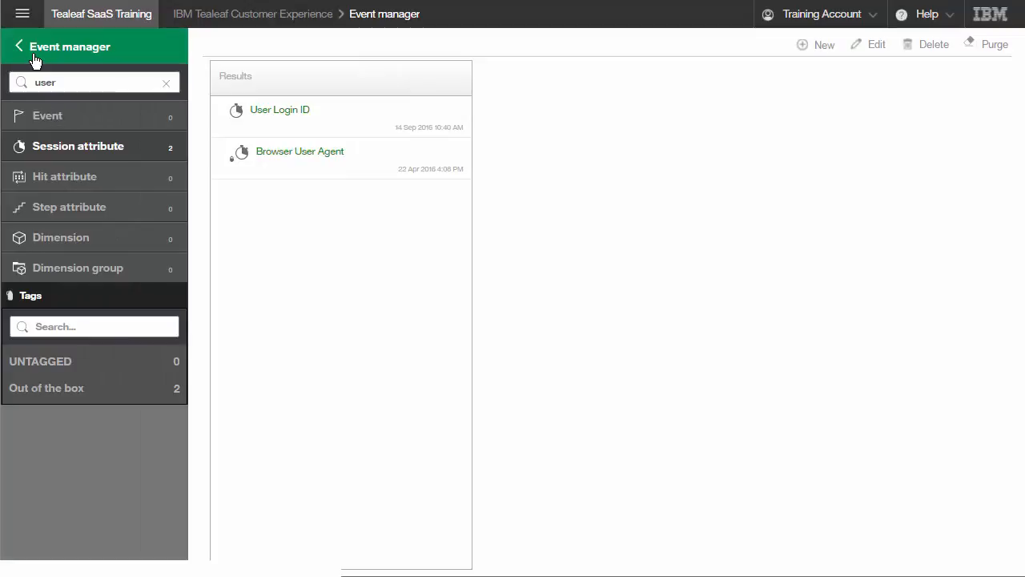
{"action": "left_click", "coordinate": [32, 54]}
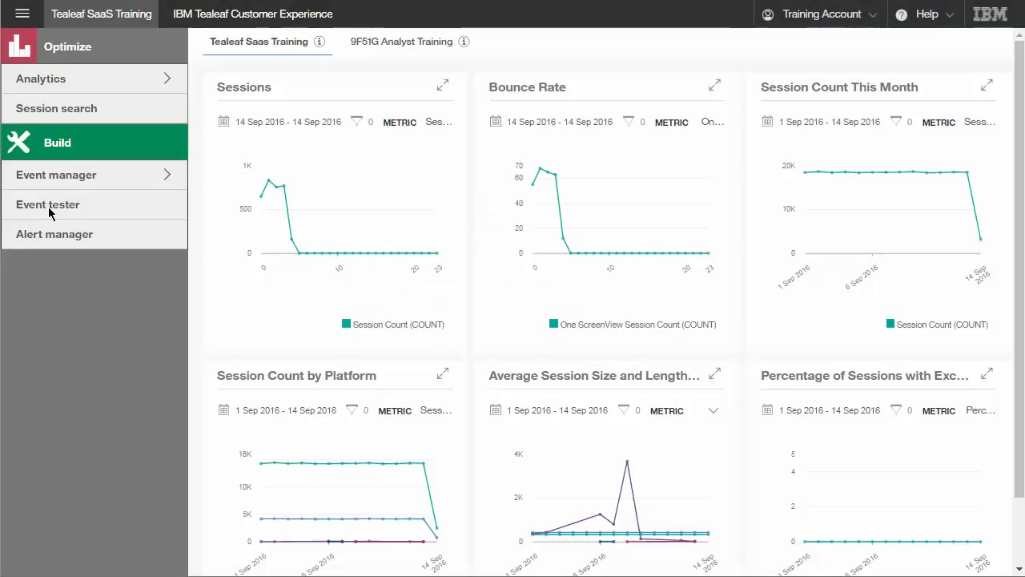
{"action": "left_click", "coordinate": [50, 212]}
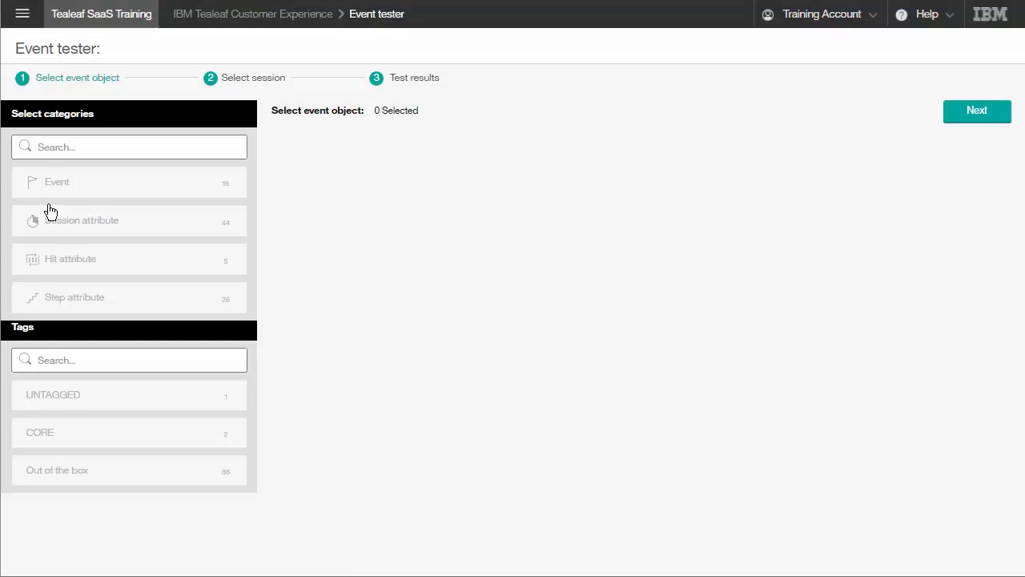
{"action": "left_click", "coordinate": [70, 147]}
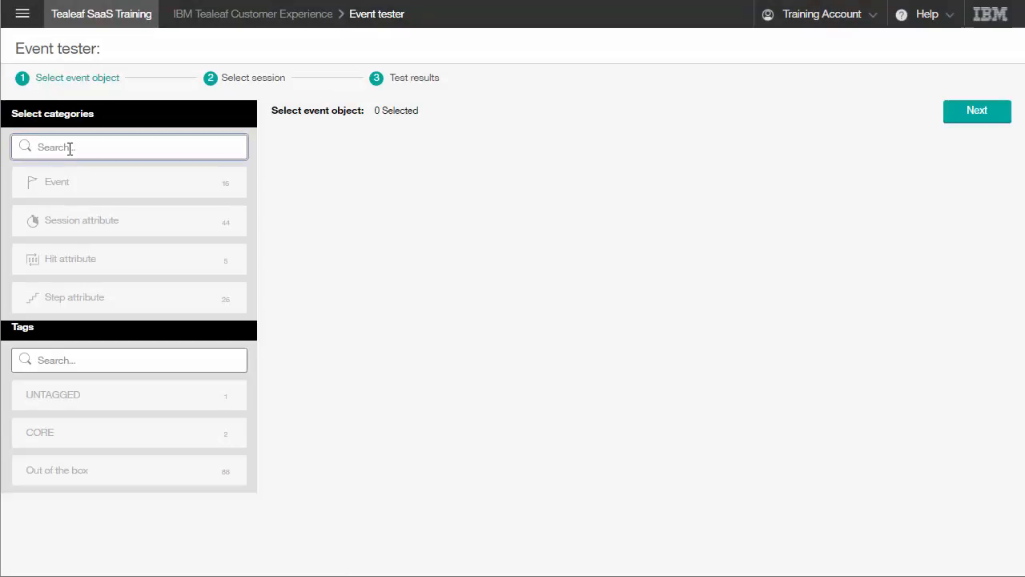
{"action": "left_click", "coordinate": [88, 221]}
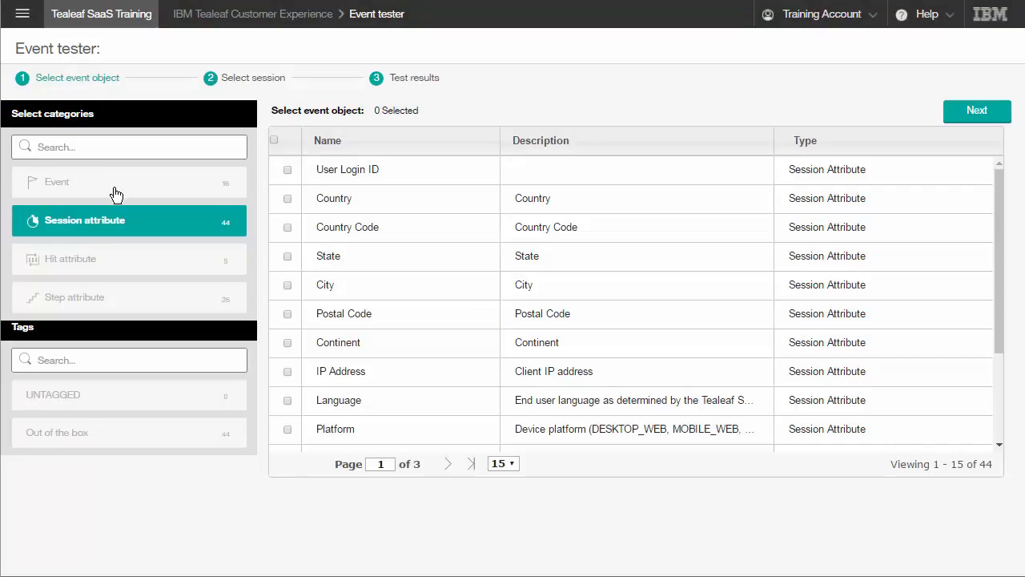
{"action": "left_click", "coordinate": [117, 195]}
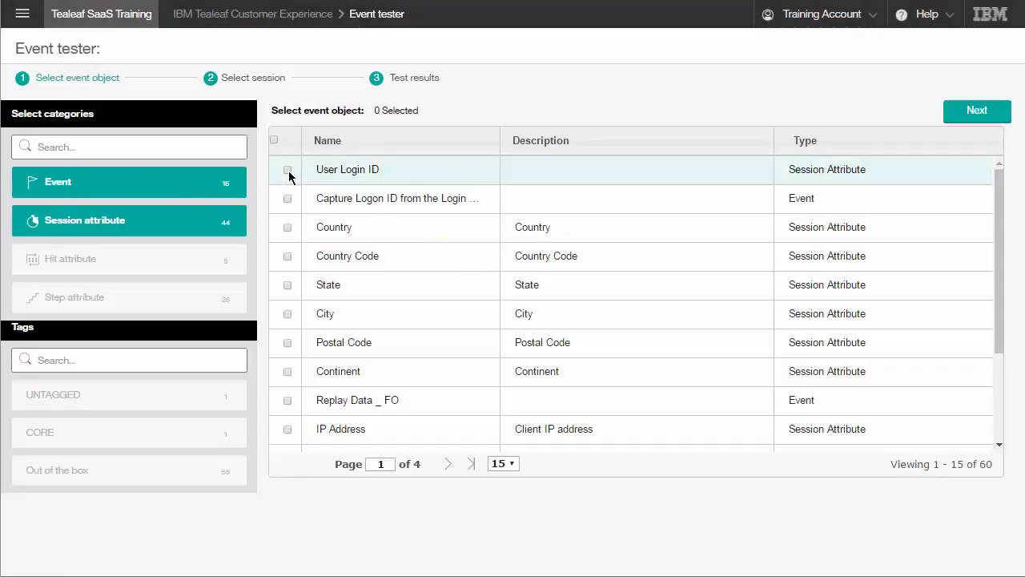
{"action": "left_click", "coordinate": [288, 171]}
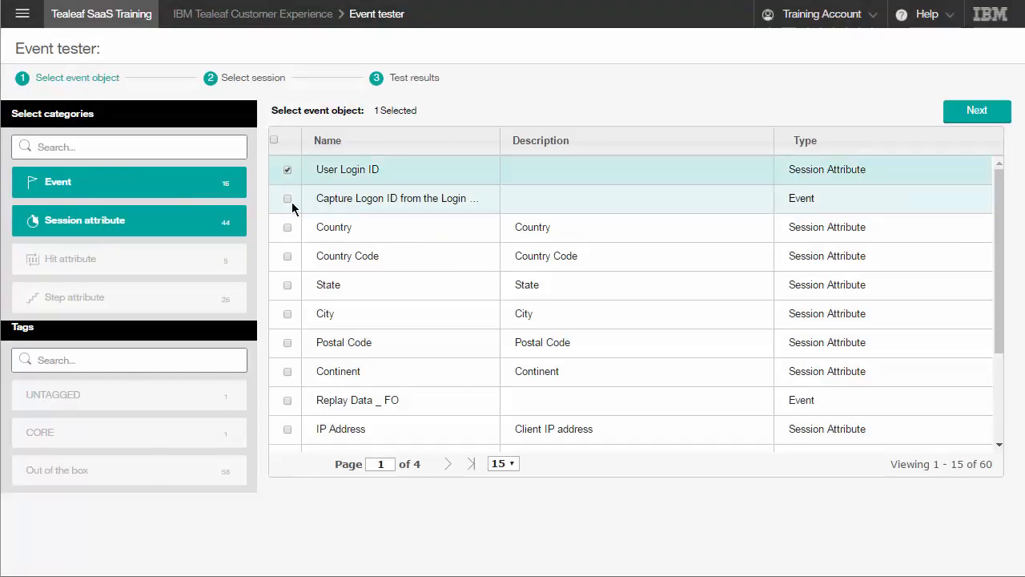
{"action": "left_click", "coordinate": [288, 199]}
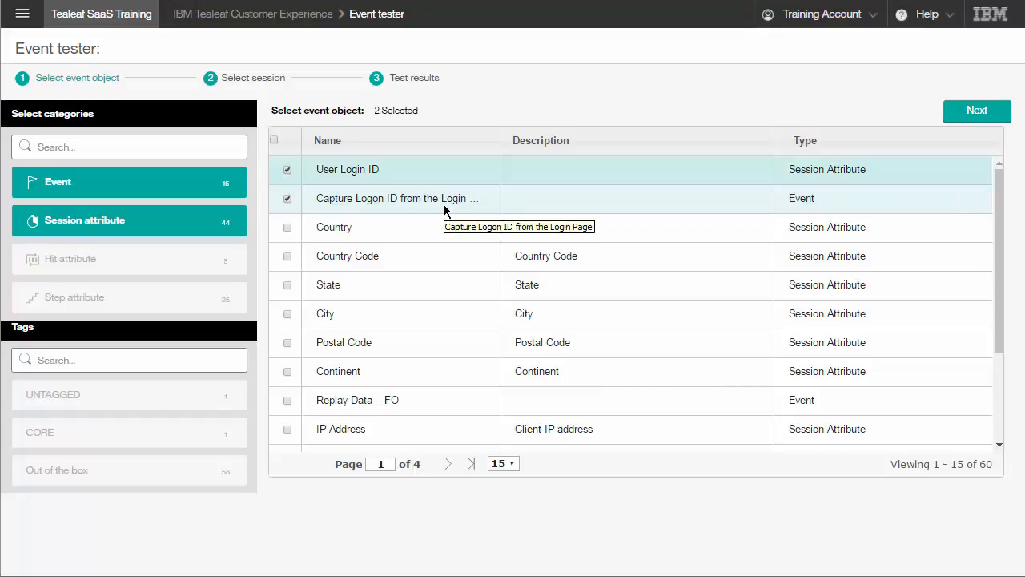
{"action": "left_click", "coordinate": [989, 111]}
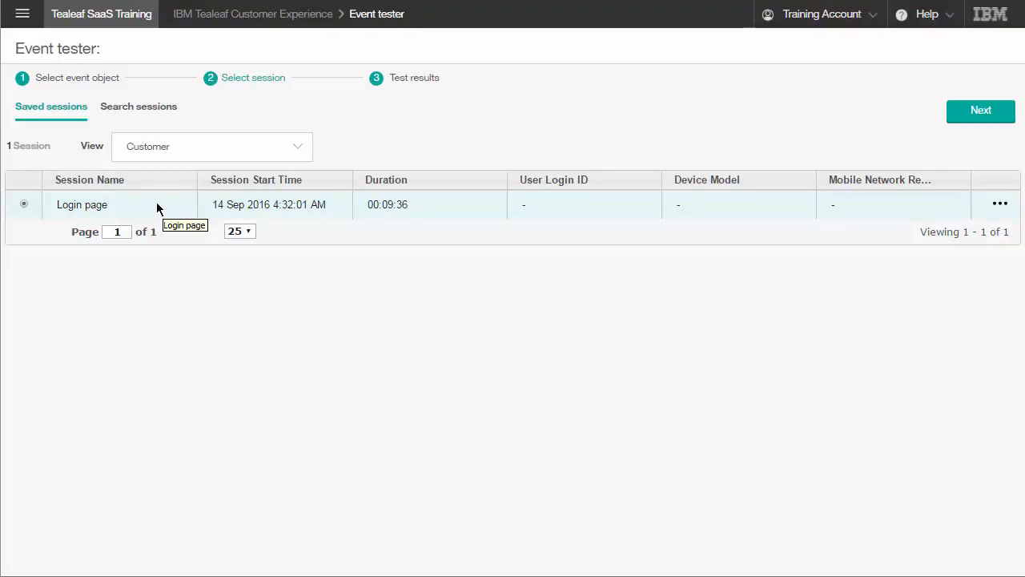
Step: Test the selected objects against the saved Login page session and expand the event result down to the Step 1 value
{"action": "left_click", "coordinate": [157, 208]}
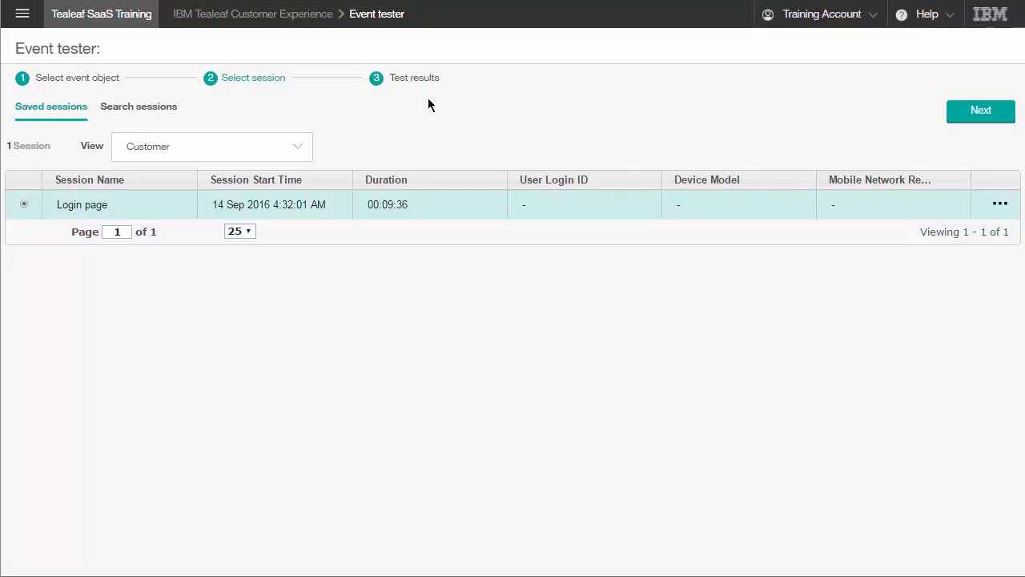
{"action": "left_click", "coordinate": [979, 112]}
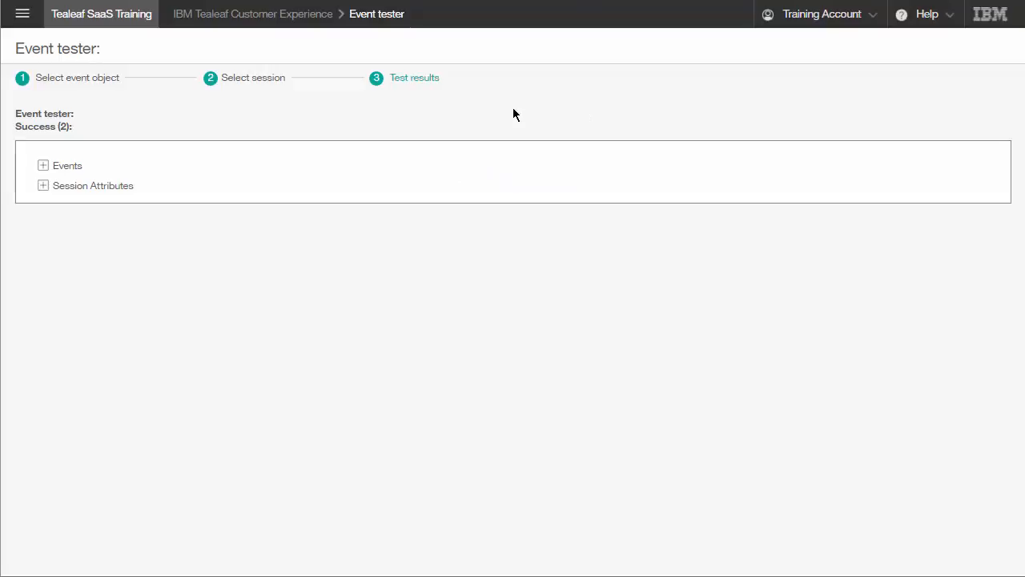
{"action": "left_click", "coordinate": [42, 165]}
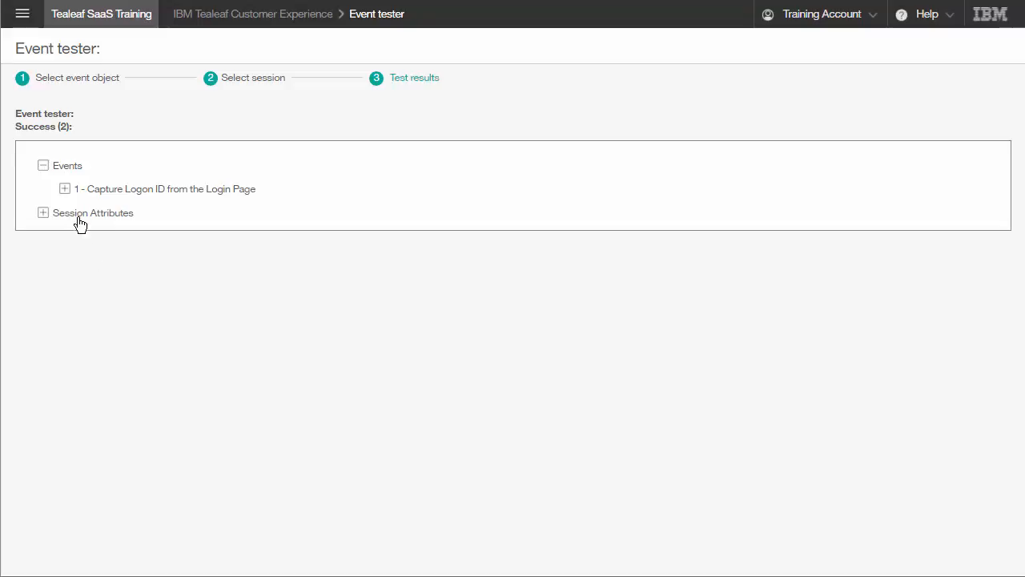
{"action": "left_click", "coordinate": [65, 190]}
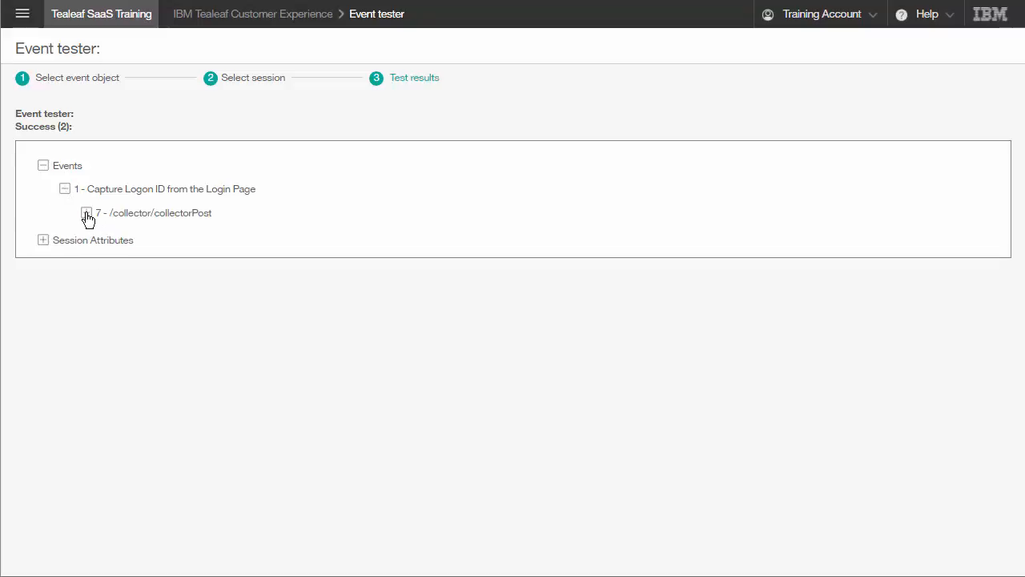
{"action": "left_click", "coordinate": [86, 213]}
{"action": "left_click", "coordinate": [108, 237]}
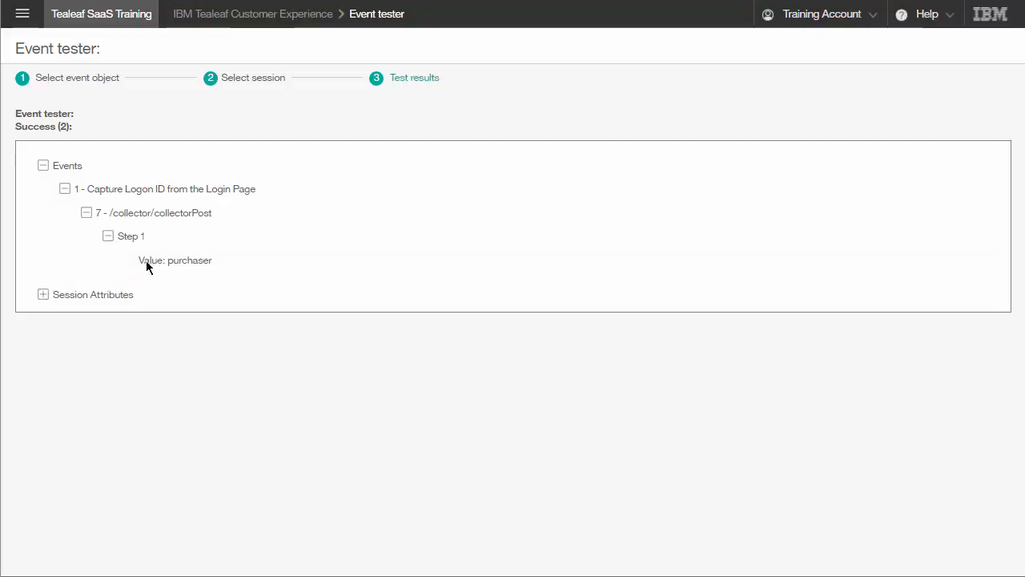
{"action": "left_click_drag", "start_coordinate": [140, 259], "coordinate": [214, 266]}
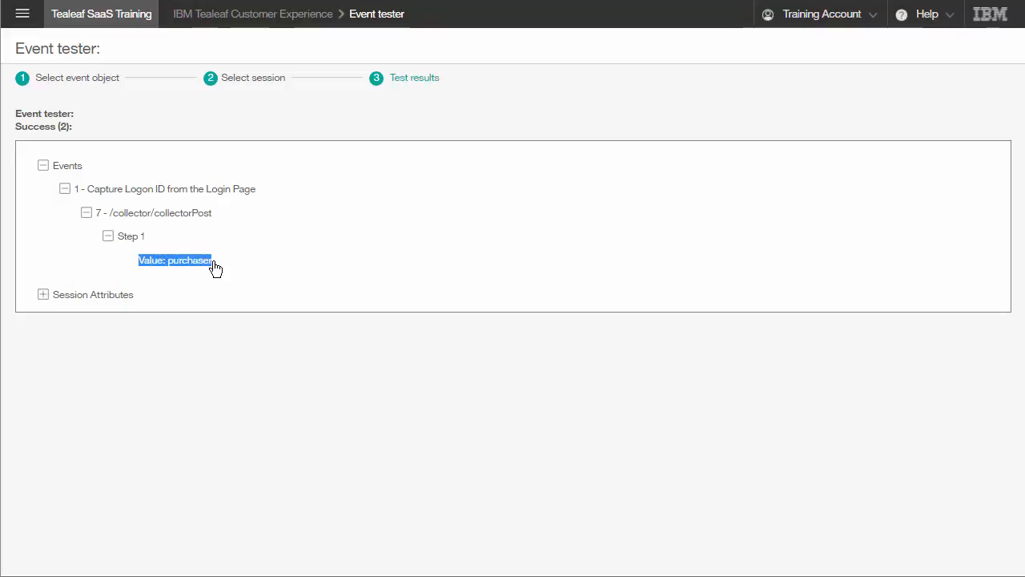
Step: Expand the User Login ID session attribute results and check its value on hits 7 through 10
{"action": "left_click", "coordinate": [43, 294]}
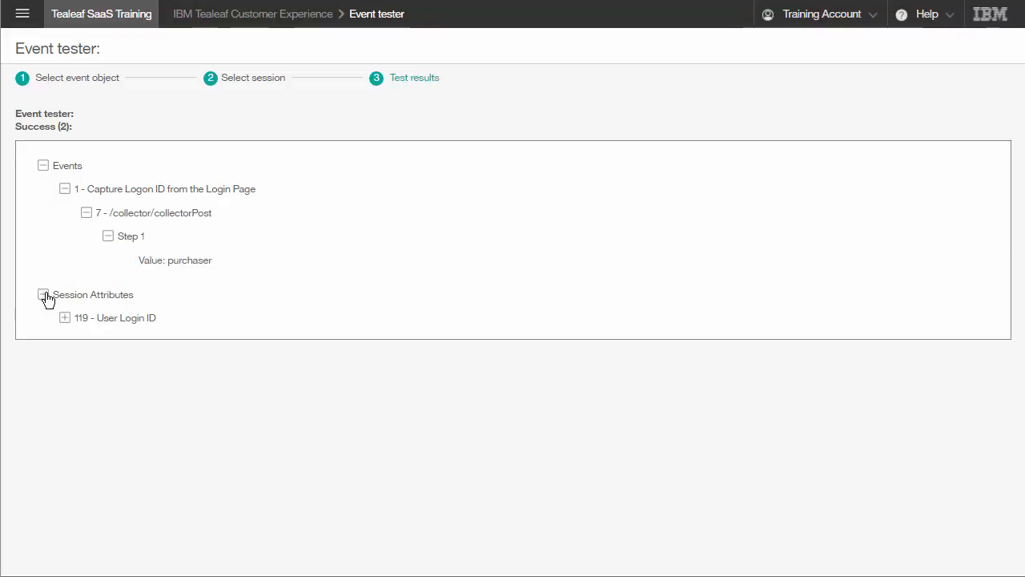
{"action": "left_click", "coordinate": [65, 318]}
{"action": "left_click", "coordinate": [86, 342]}
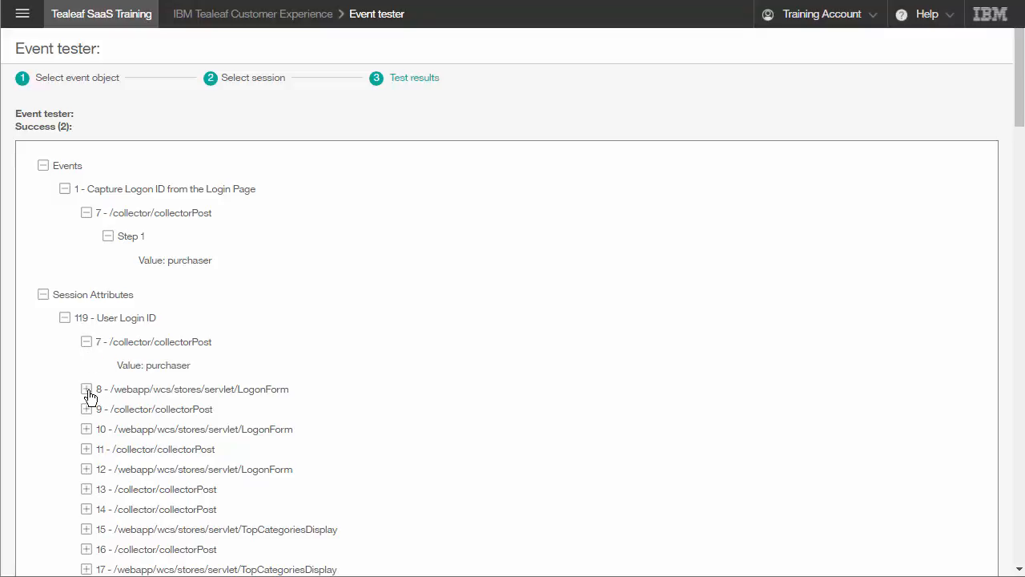
{"action": "left_click", "coordinate": [87, 390]}
{"action": "left_click", "coordinate": [86, 437]}
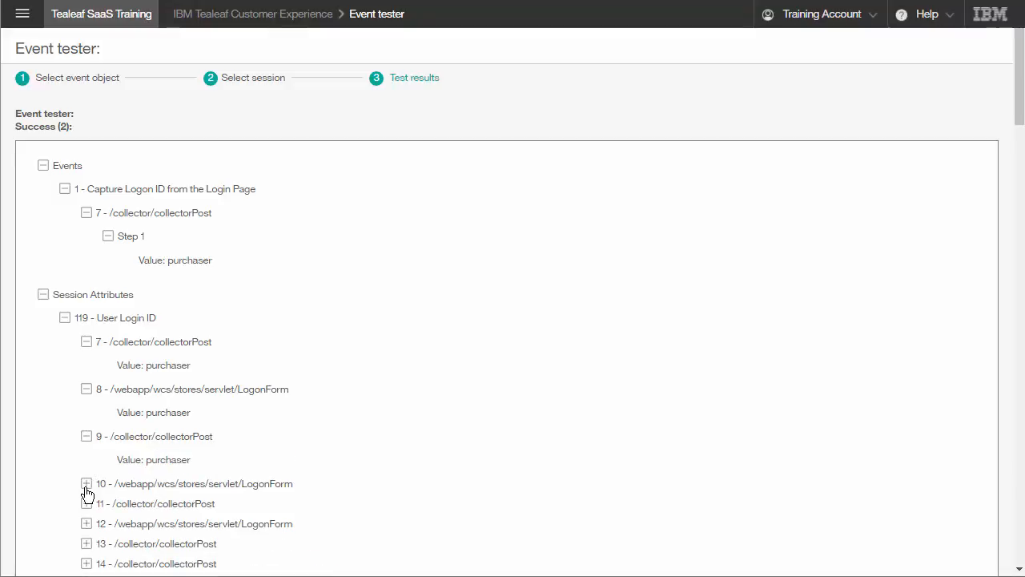
{"action": "left_click", "coordinate": [86, 484]}
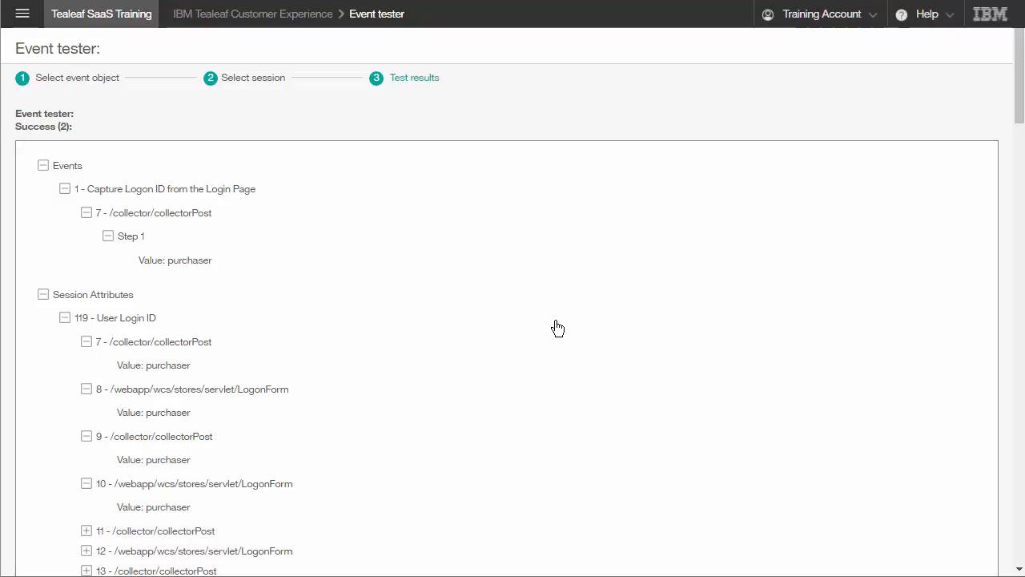
Step: Run a session search for the last 15 minutes and examine the User Login ID column on the first two result pages
{"action": "left_click", "coordinate": [22, 14]}
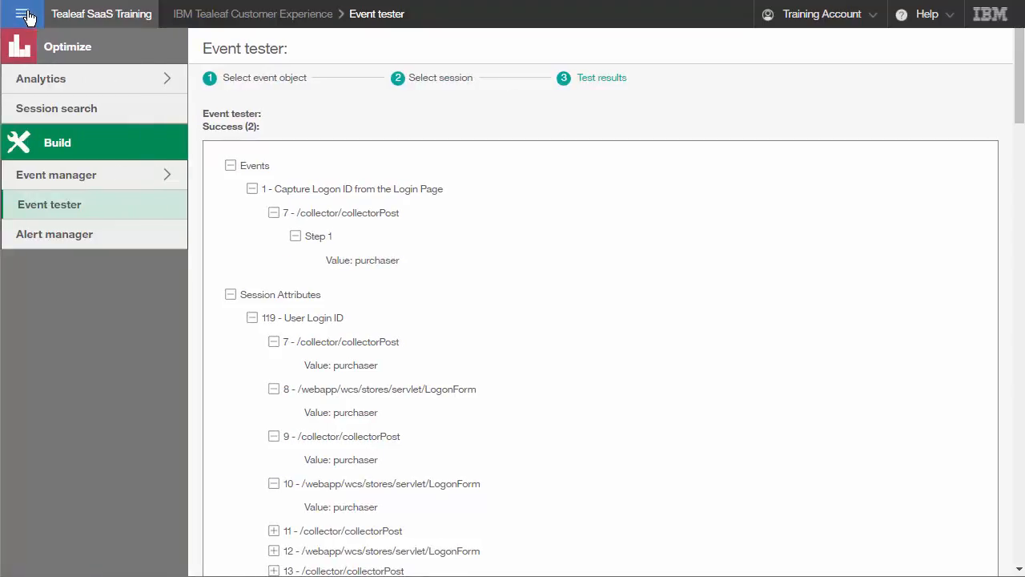
{"action": "left_click", "coordinate": [66, 110]}
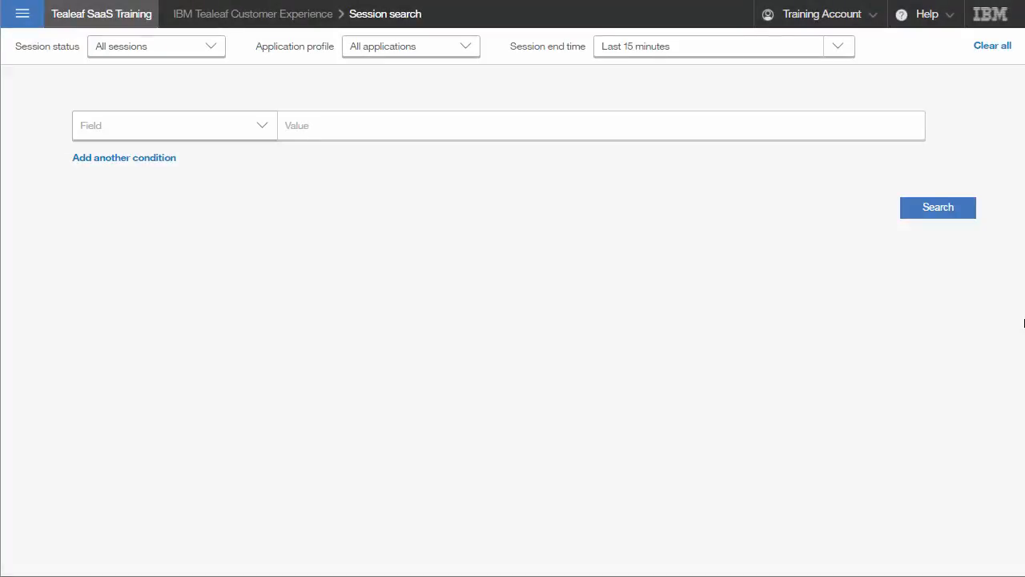
{"action": "left_click", "coordinate": [954, 215]}
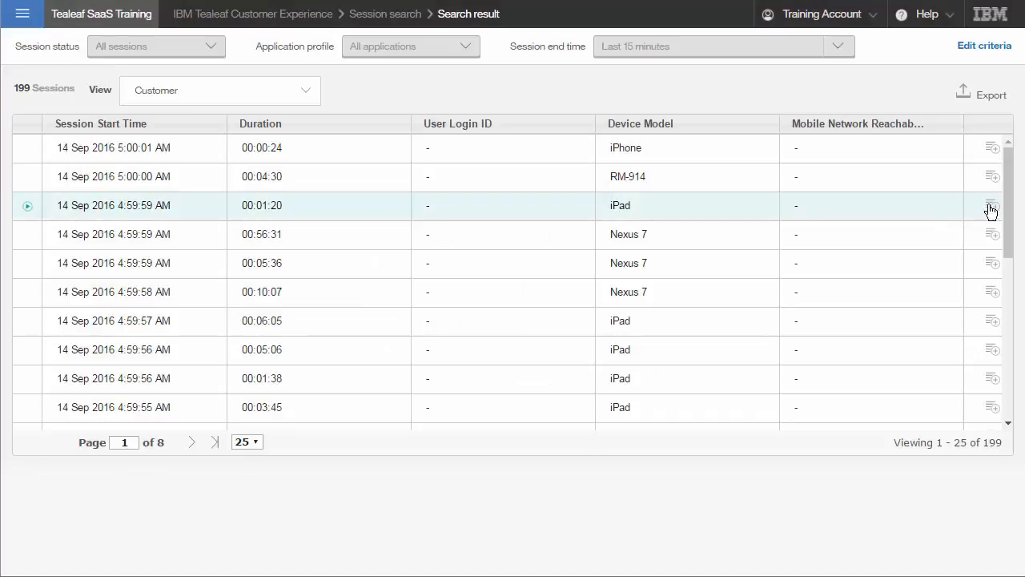
{"action": "left_click_drag", "start_coordinate": [1014, 185], "coordinate": [1011, 407]}
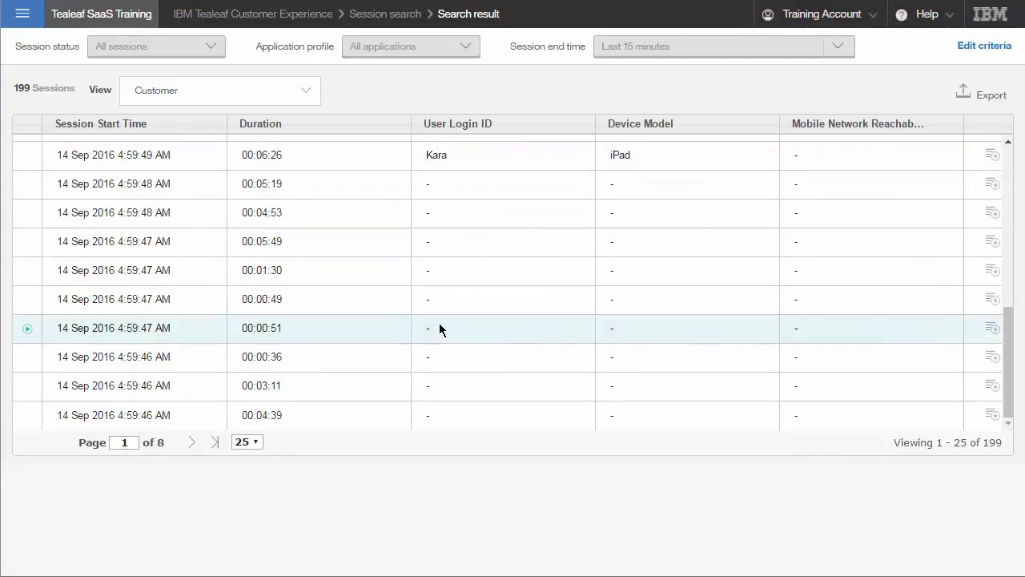
{"action": "left_click", "coordinate": [192, 442]}
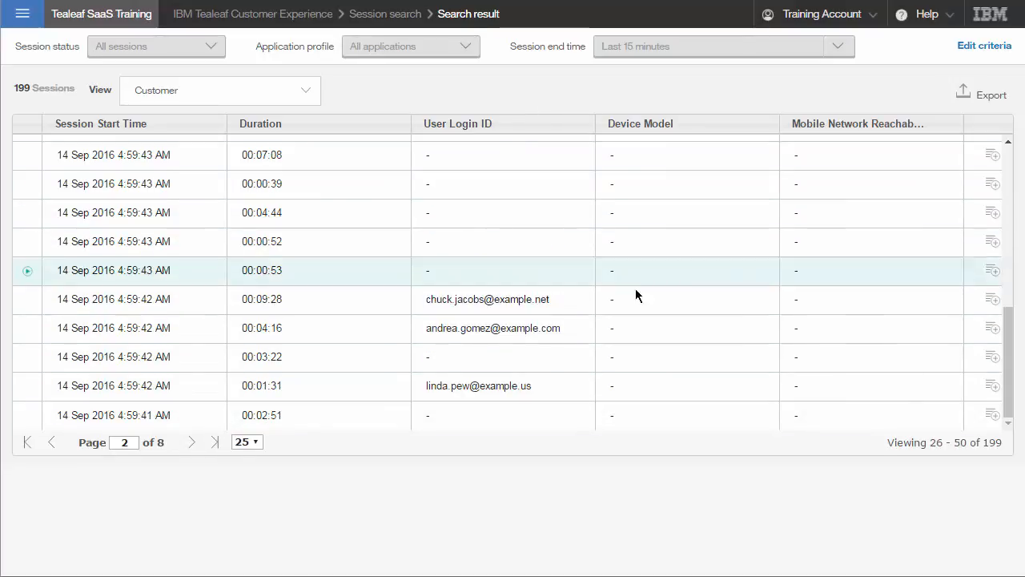
{"action": "left_click_drag", "start_coordinate": [1009, 348], "coordinate": [1018, 168]}
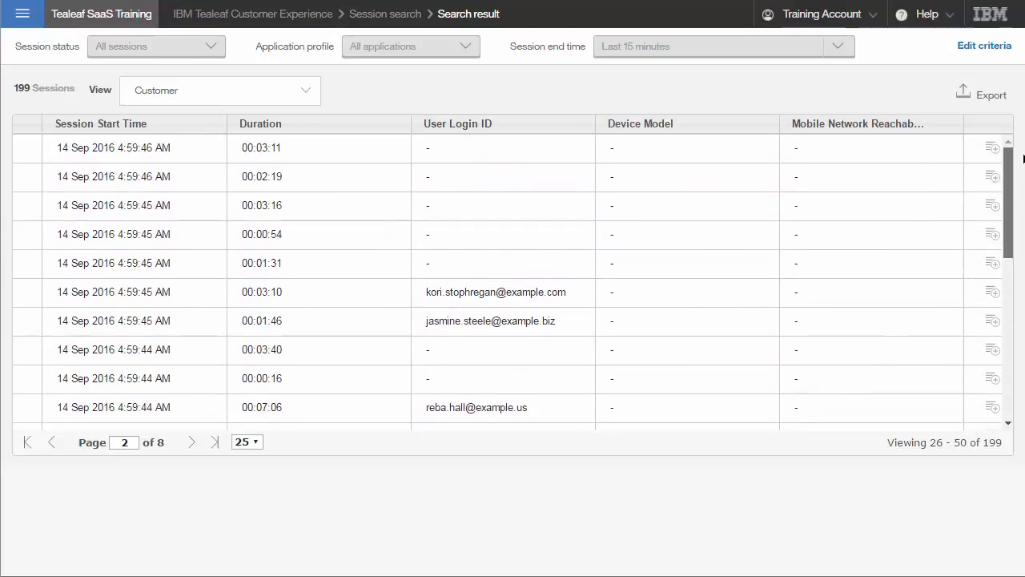
{"action": "left_click_drag", "start_coordinate": [1023, 154], "coordinate": [1023, 317]}
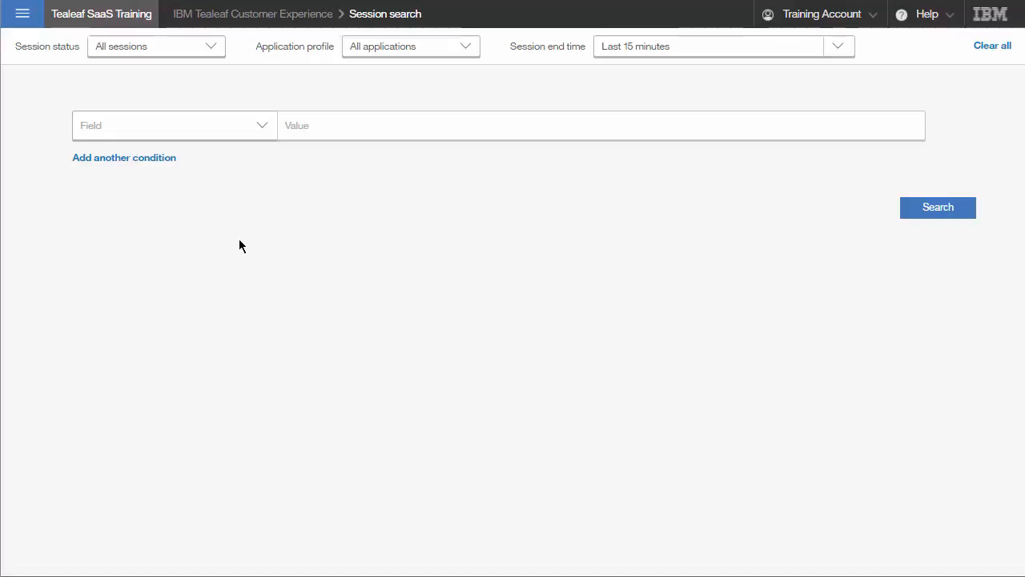
Step: Search the last 15 minutes of sessions for the URL /webapp/wcs/stores/servlet/UserRegistrationForm
{"action": "left_click", "coordinate": [264, 126]}
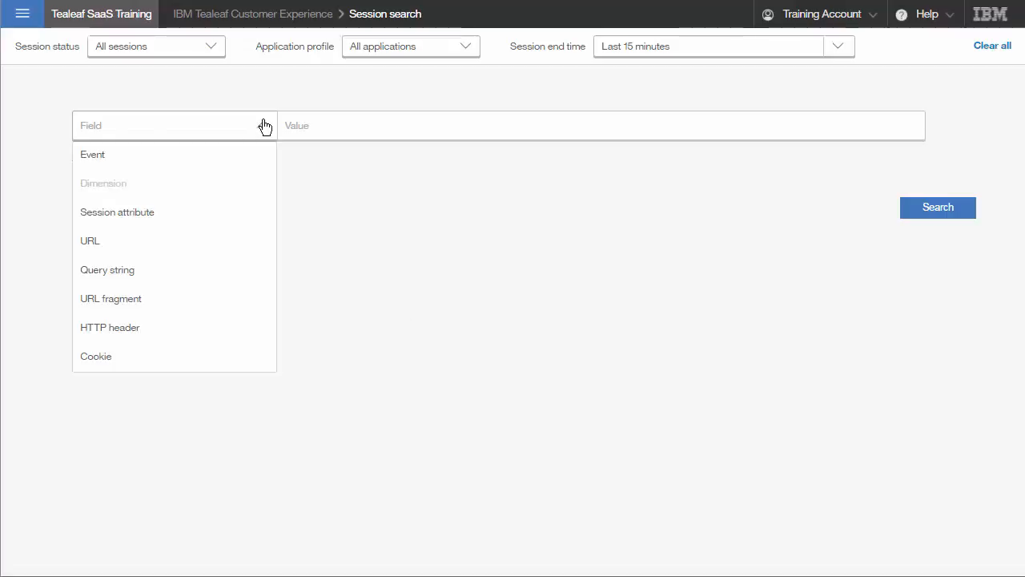
{"action": "left_click", "coordinate": [146, 241]}
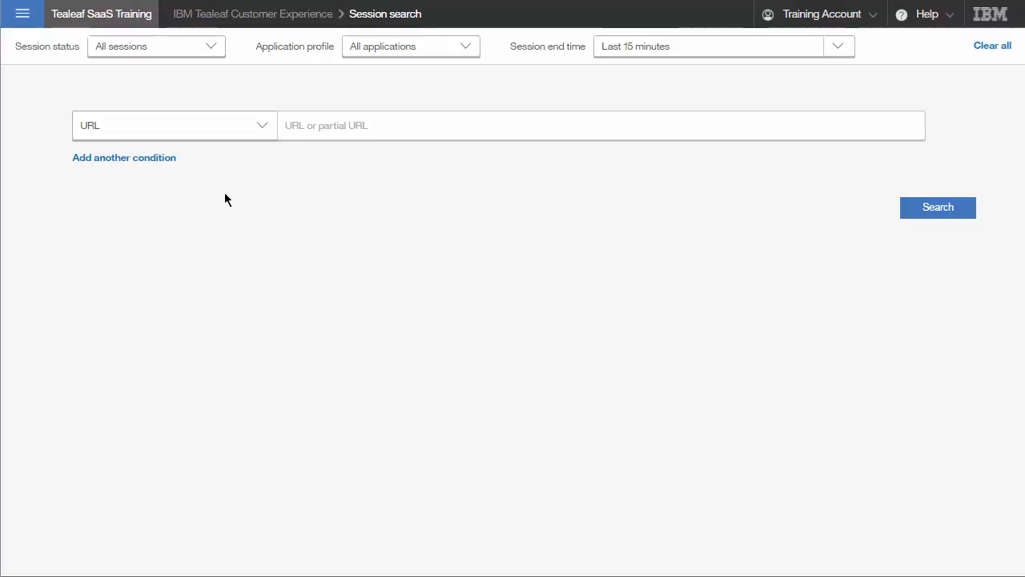
{"action": "left_click", "coordinate": [339, 121]}
{"action": "type", "text": "/webapp/wcs/stores/servlet/UserRegistrationForm"}
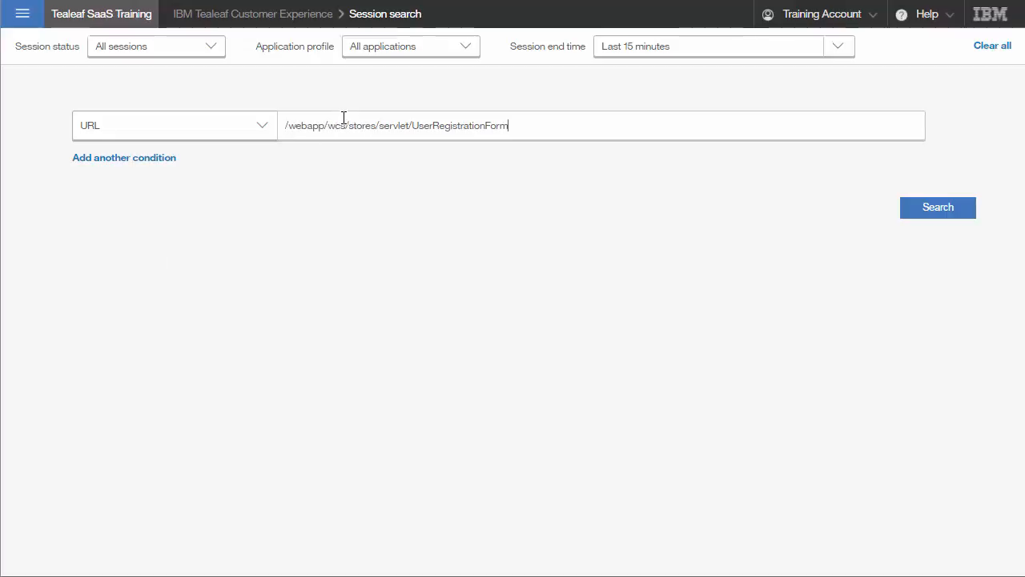
{"action": "left_click", "coordinate": [943, 213]}
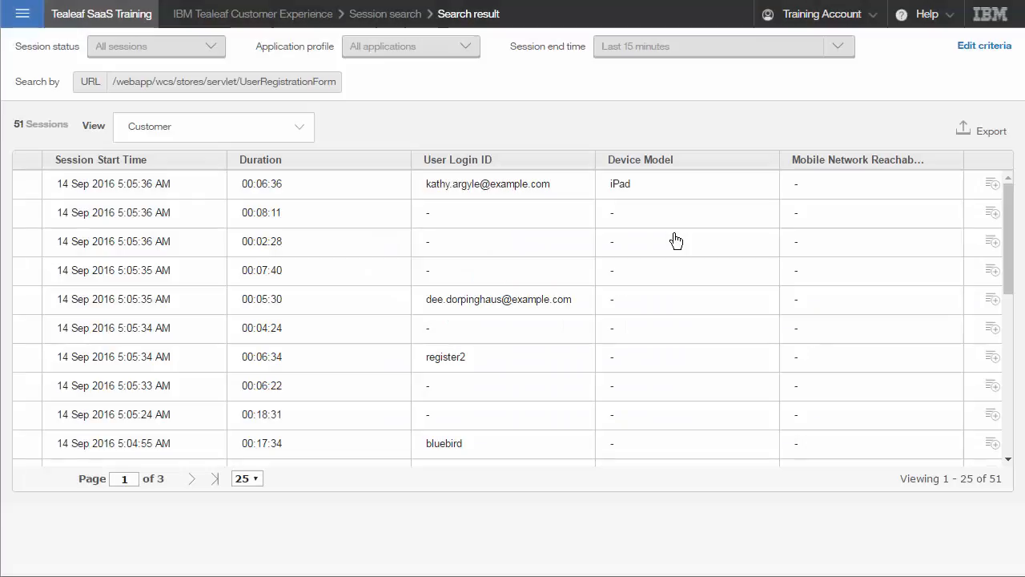
Step: Open the session lasting 00:02:28 and examine the UserRegistrationForm logon ID text change, selecting the target id in its JSON
{"action": "left_click", "coordinate": [171, 242]}
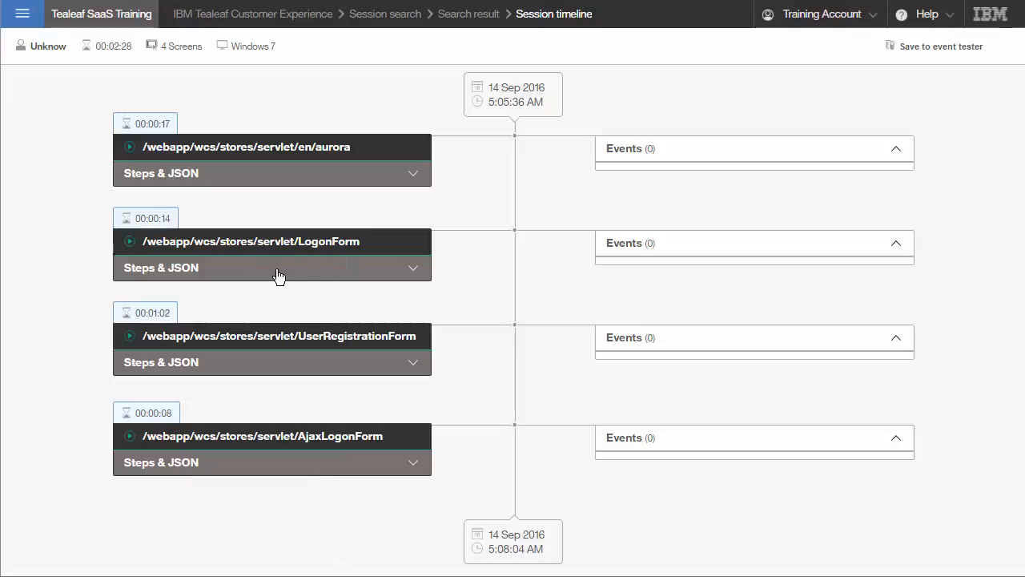
{"action": "left_click", "coordinate": [310, 272]}
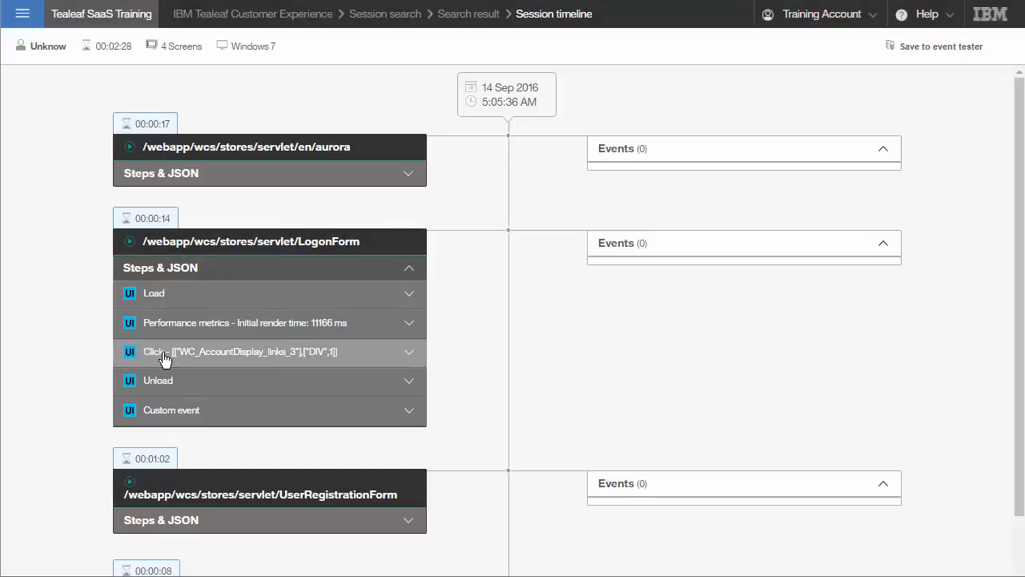
{"action": "scroll", "coordinate": [80, 359], "scroll_direction": "down", "scroll_amount": 2}
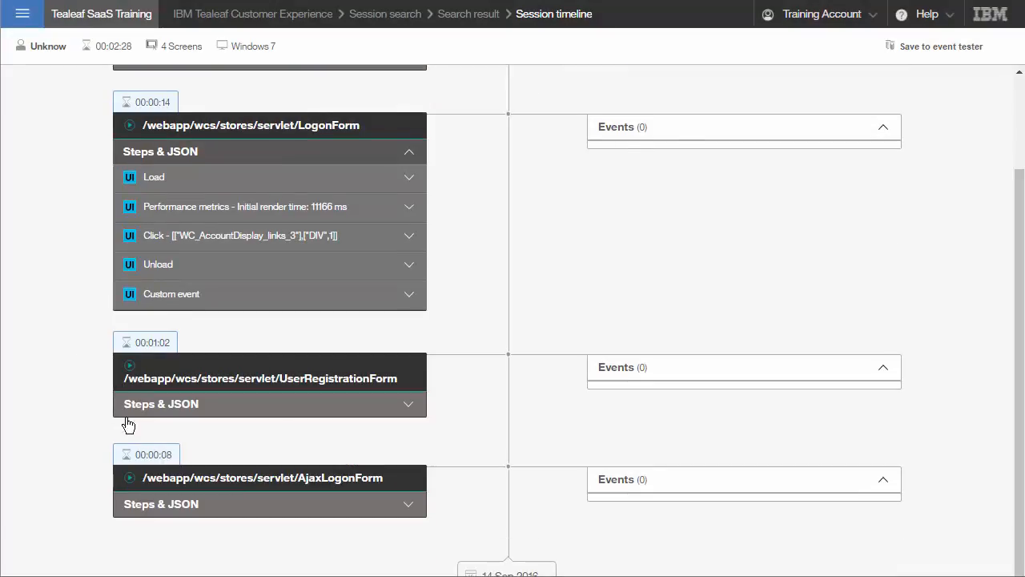
{"action": "left_click", "coordinate": [279, 411]}
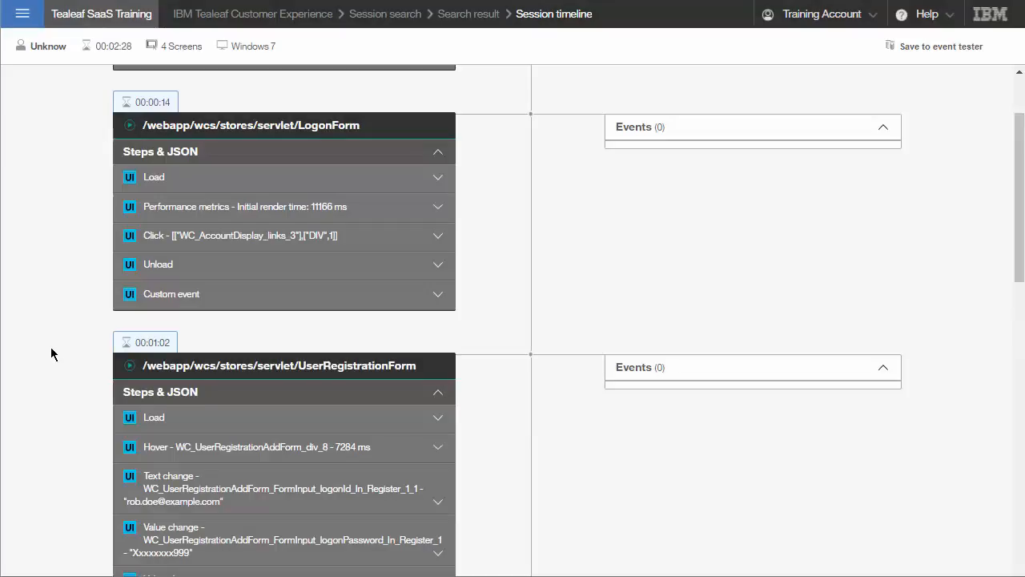
{"action": "scroll", "coordinate": [51, 353], "scroll_direction": "down", "scroll_amount": 4}
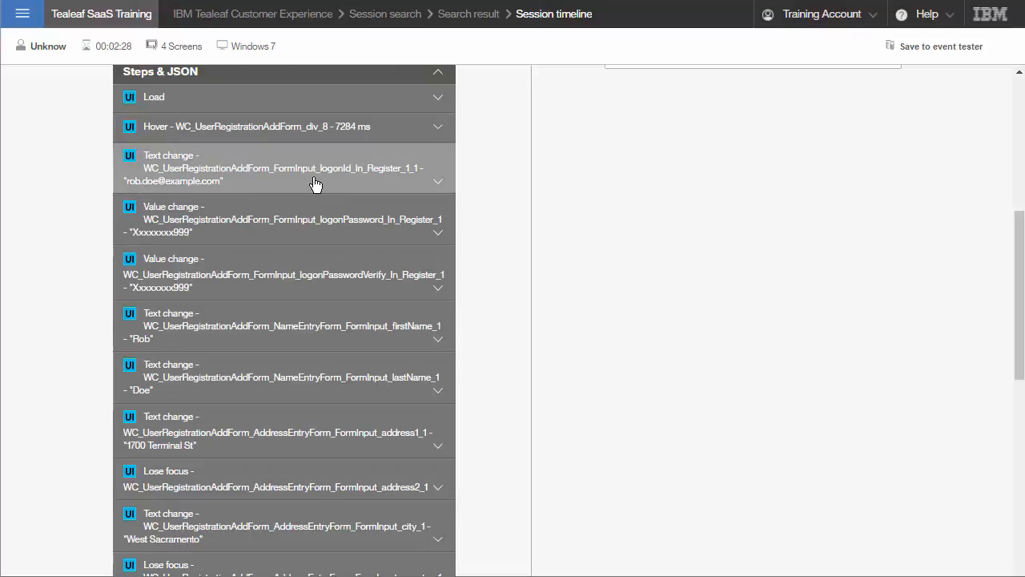
{"action": "left_click", "coordinate": [215, 175]}
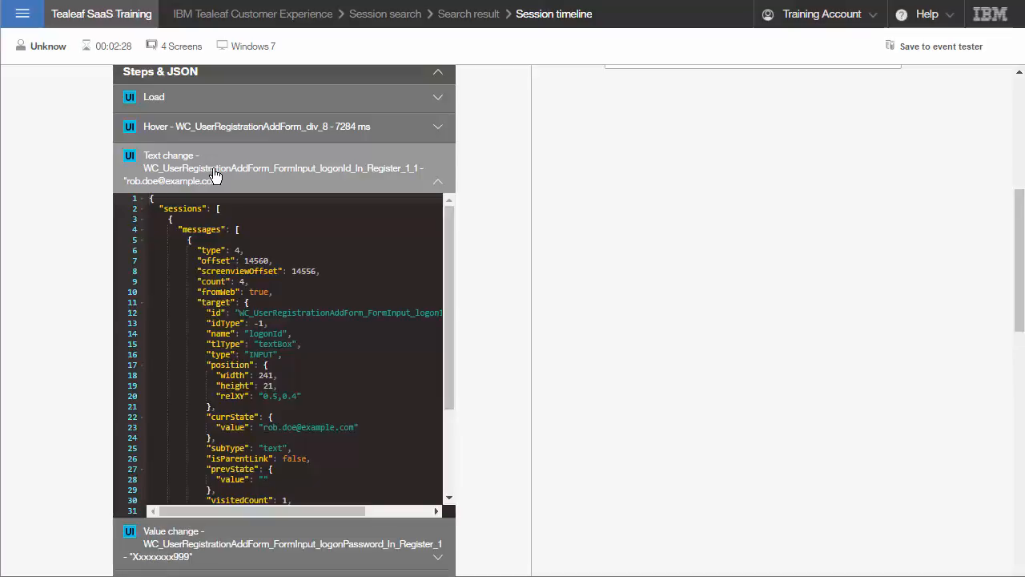
{"action": "double_click", "coordinate": [276, 313]}
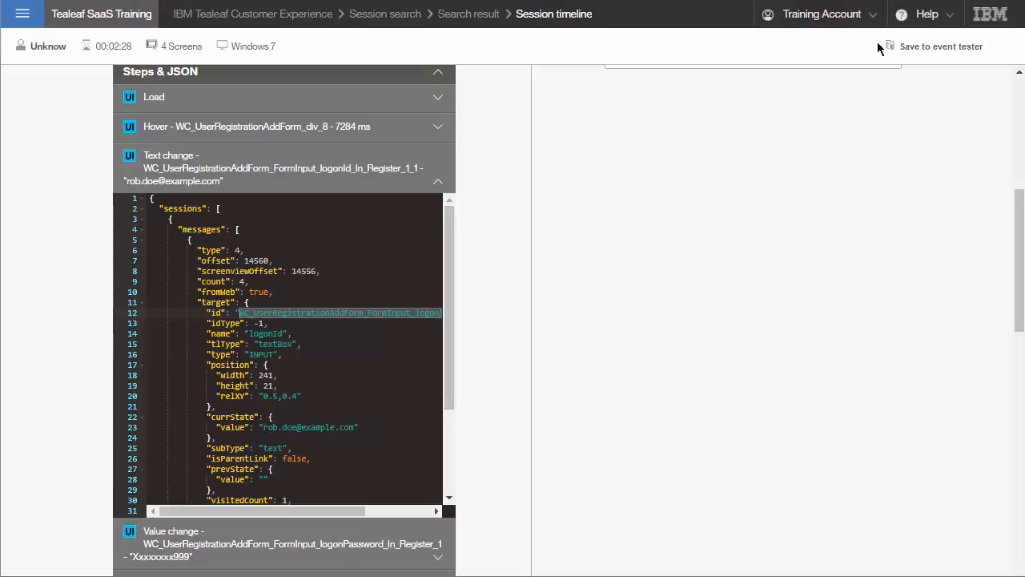
Step: Save the session to the event tester under the name User Registration
{"action": "left_click", "coordinate": [965, 48]}
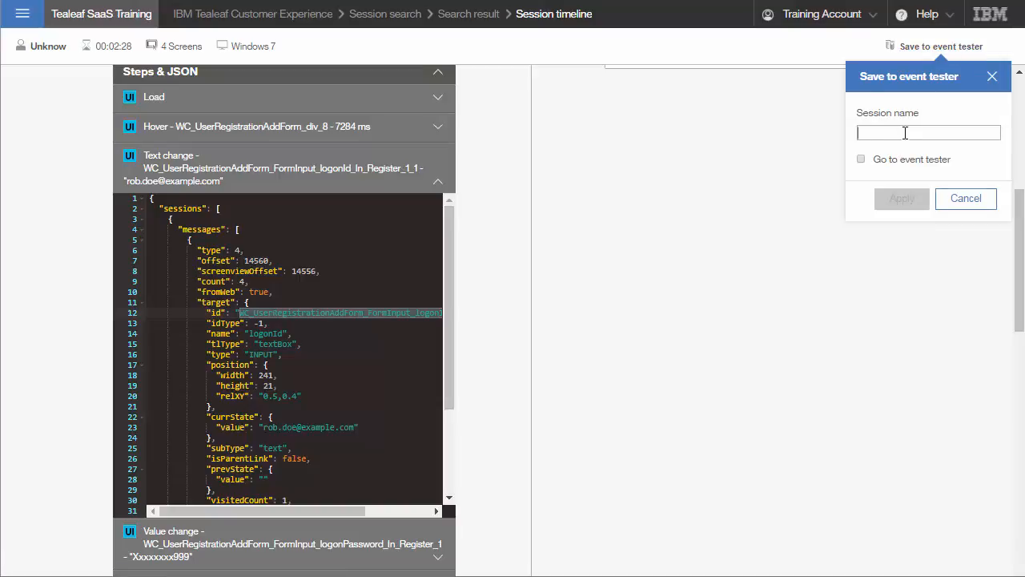
{"action": "type", "text": "User Reg"}
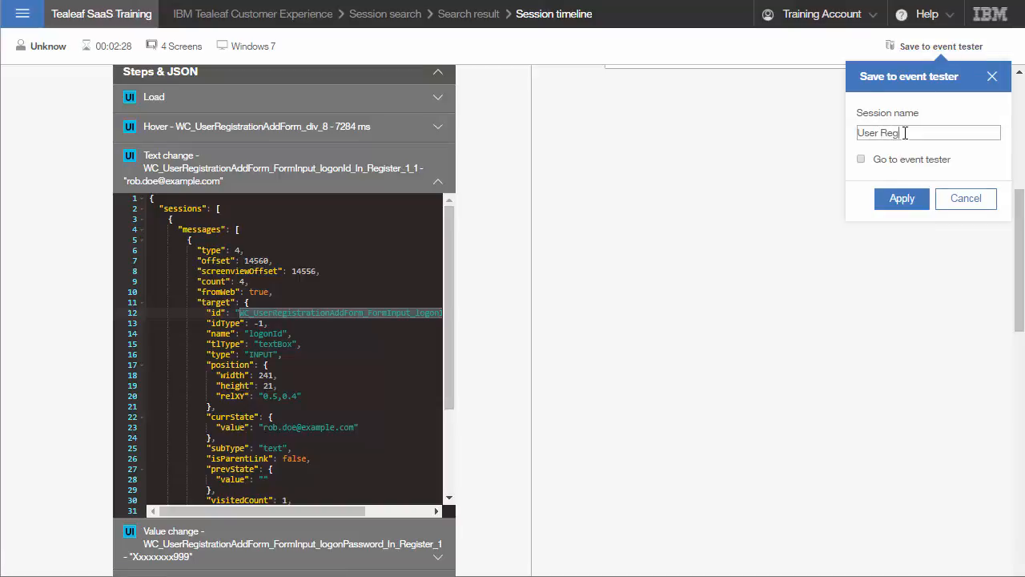
{"action": "type", "text": "istration"}
{"action": "left_click", "coordinate": [904, 194]}
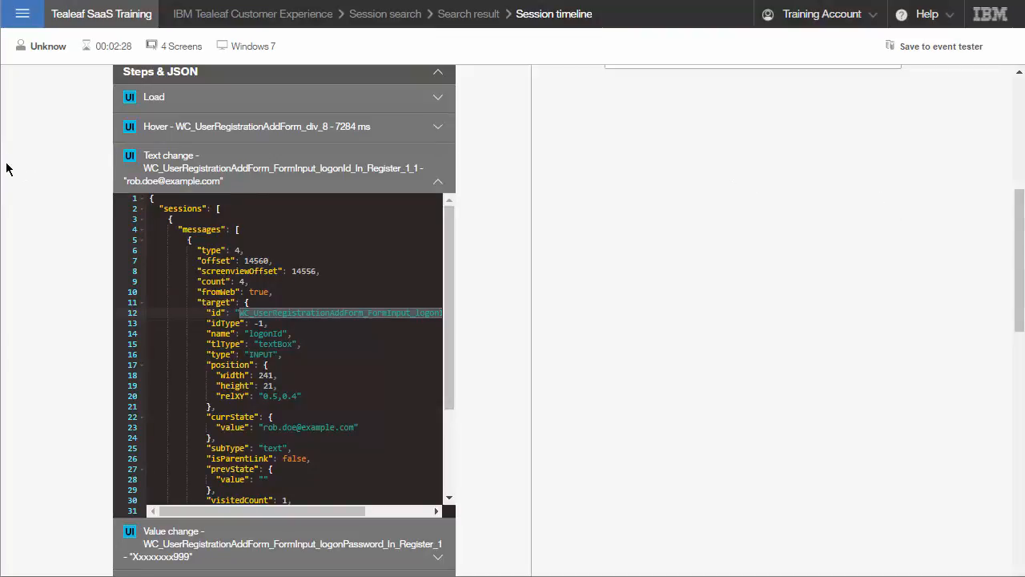
Step: Create a new event in the event manager named Logon ID from the Registration Form
{"action": "left_click", "coordinate": [19, 22]}
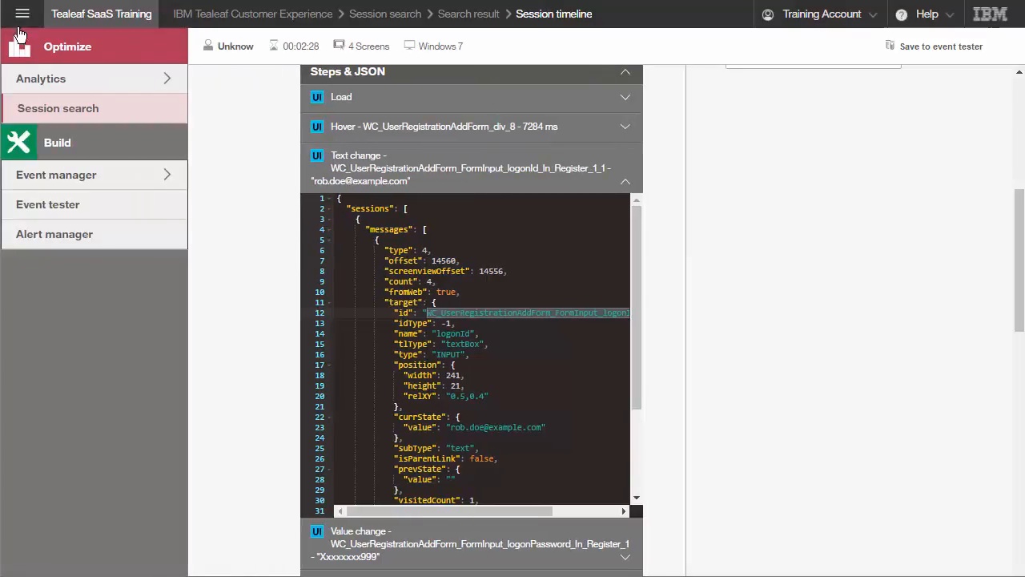
{"action": "left_click", "coordinate": [52, 180]}
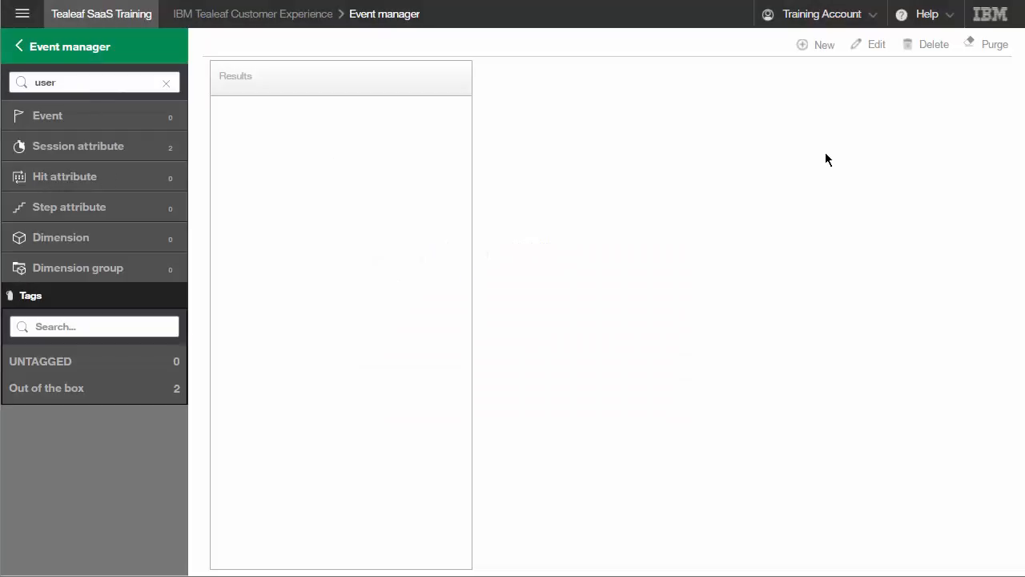
{"action": "left_click", "coordinate": [831, 48]}
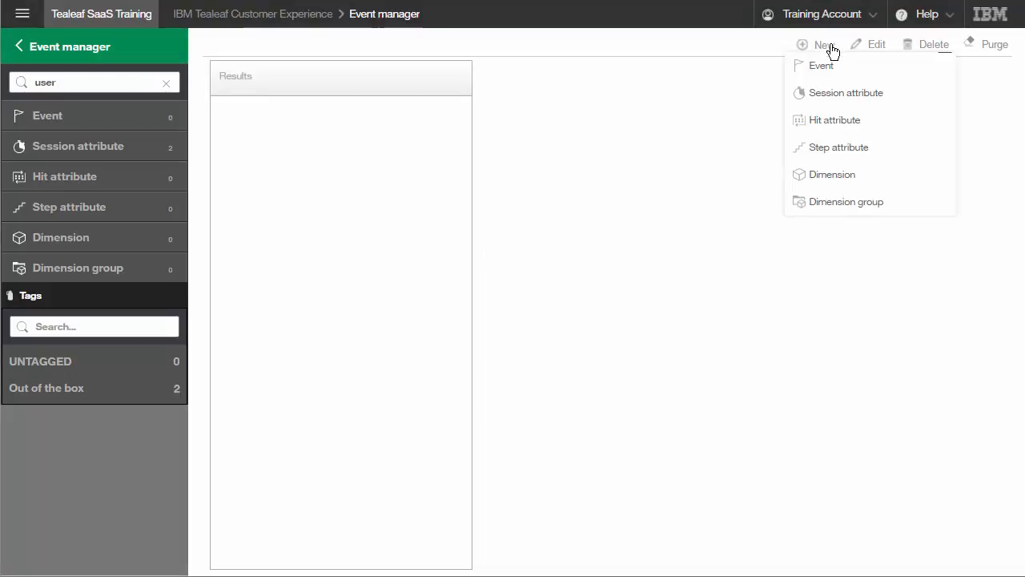
{"action": "left_click", "coordinate": [833, 76]}
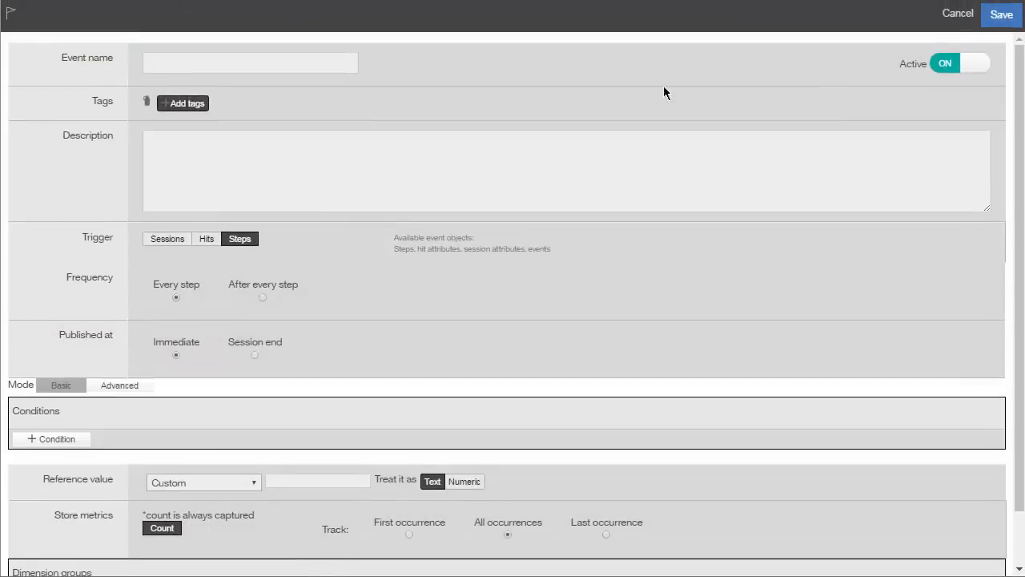
{"action": "left_click", "coordinate": [258, 68]}
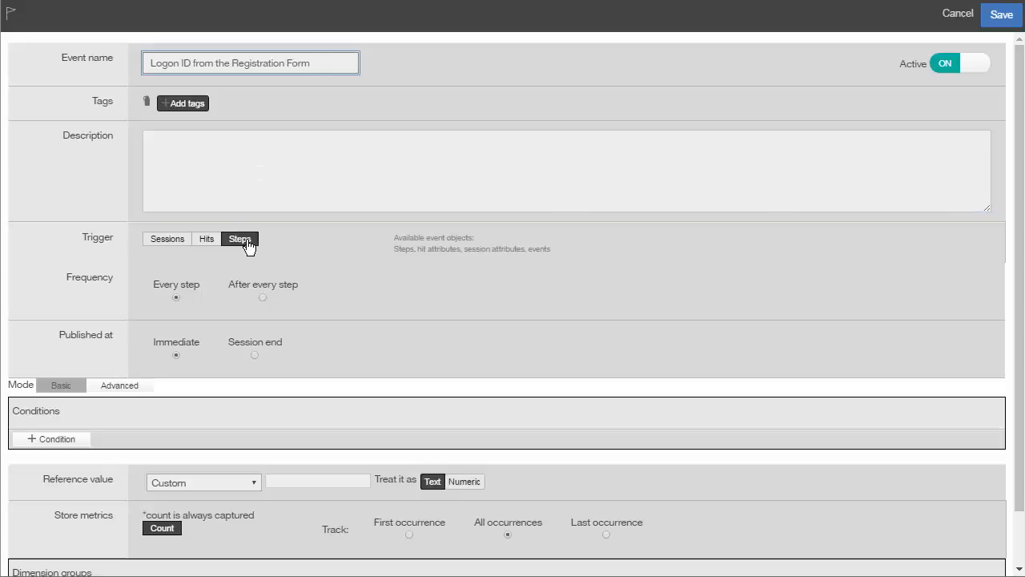
Step: Add a condition to the event requiring the first value of Step - Event Type to equal change
{"action": "left_click", "coordinate": [46, 442]}
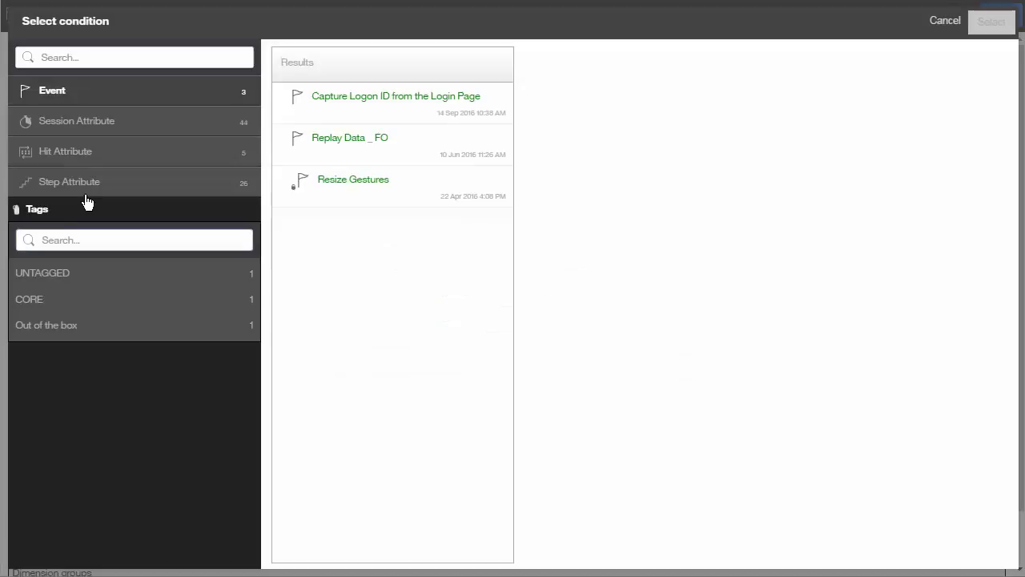
{"action": "left_click", "coordinate": [102, 183]}
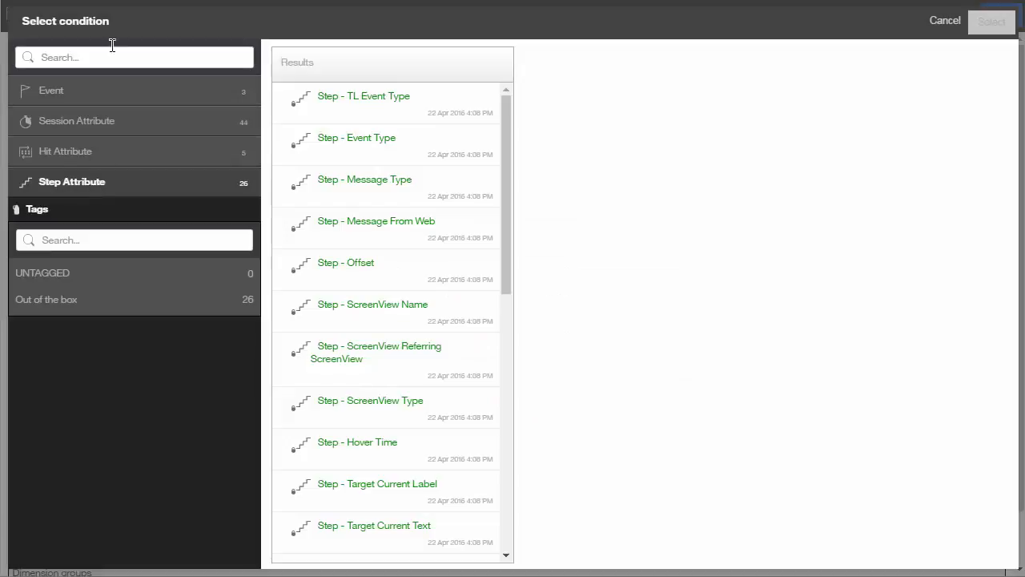
{"action": "left_click", "coordinate": [114, 56]}
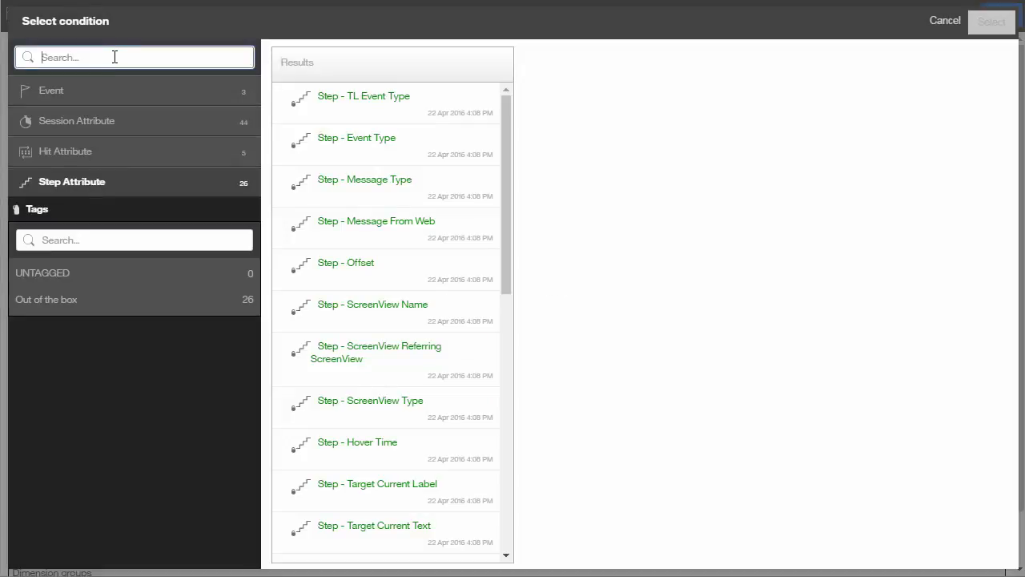
{"action": "left_click", "coordinate": [423, 142]}
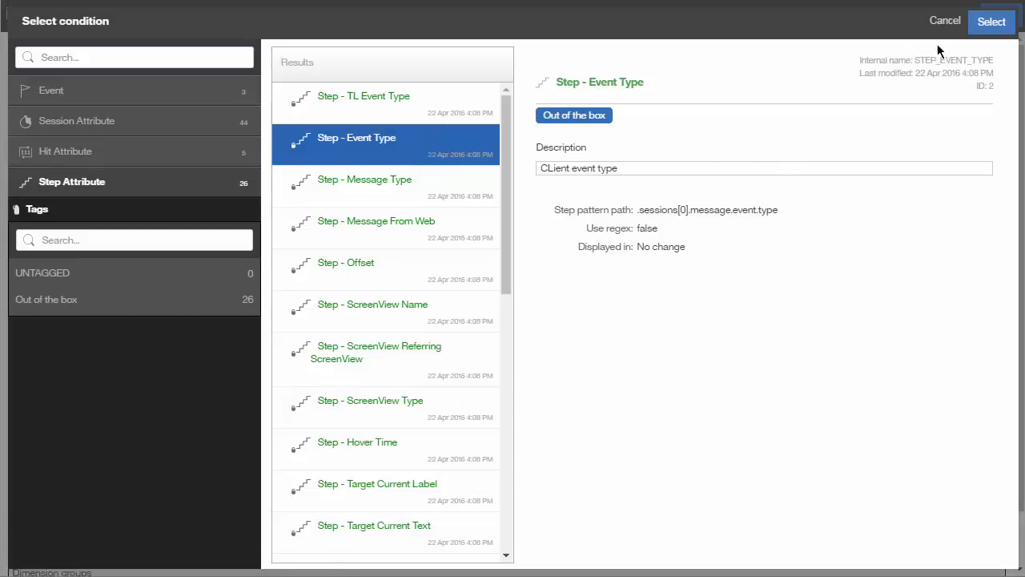
{"action": "left_click", "coordinate": [991, 24]}
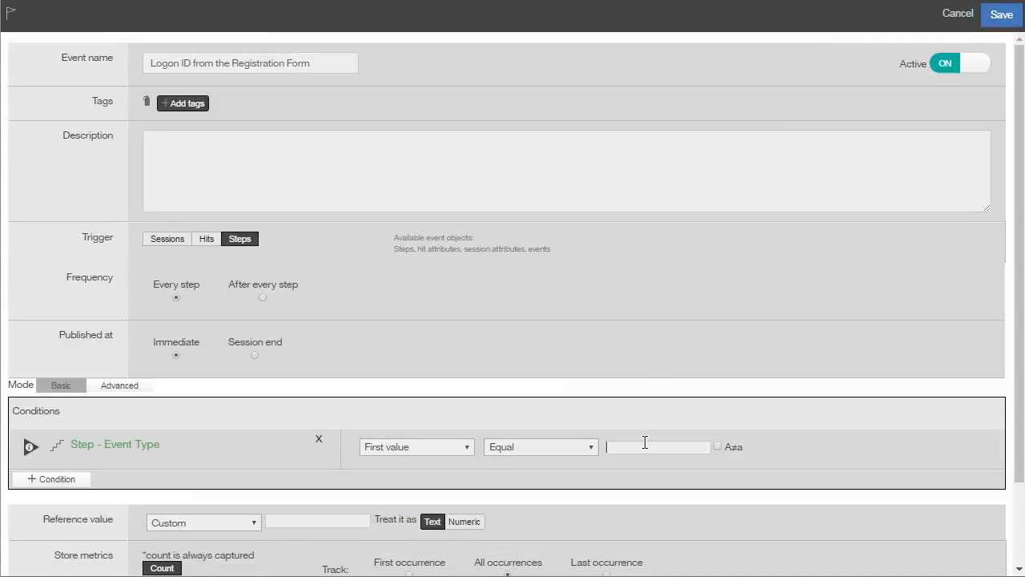
{"action": "left_click", "coordinate": [643, 438]}
{"action": "type", "text": "change"}
Step: Add an And condition requiring Step - Target ID's first value to equal WC_UserRegistrationAddForm_FormInput_logonId_In_Register_1_1
{"action": "left_click", "coordinate": [50, 481]}
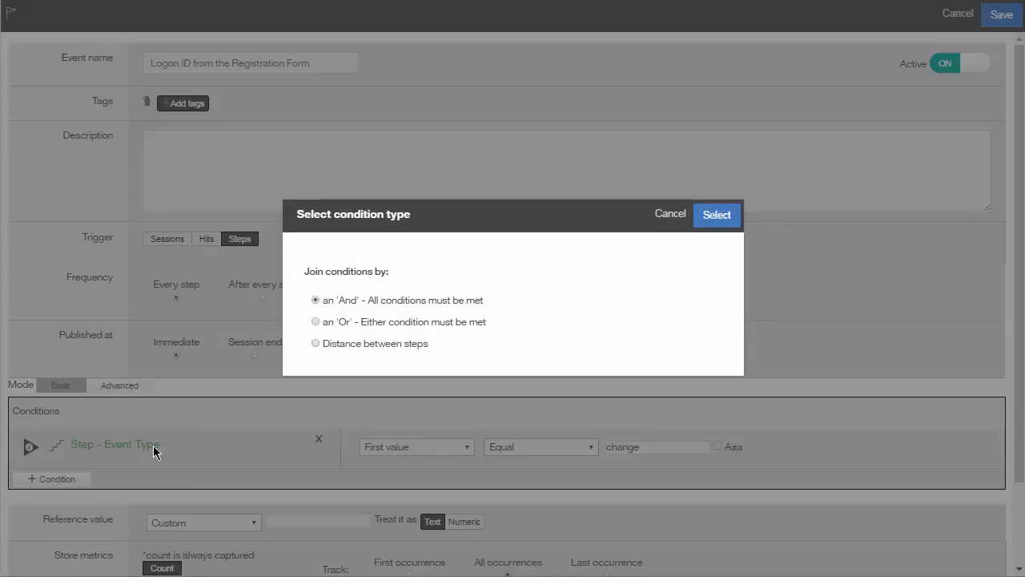
{"action": "left_click", "coordinate": [715, 216]}
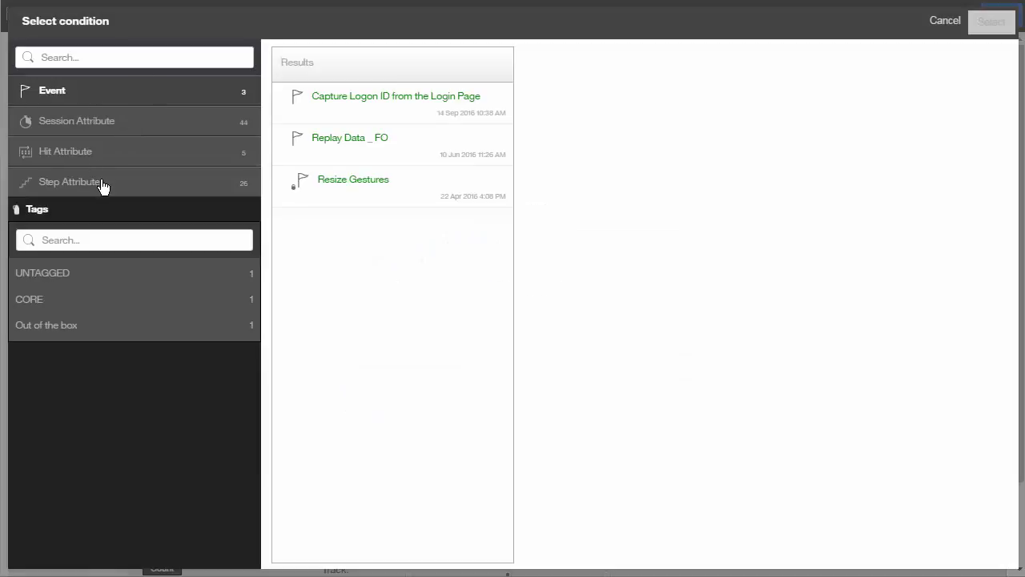
{"action": "left_click", "coordinate": [102, 186]}
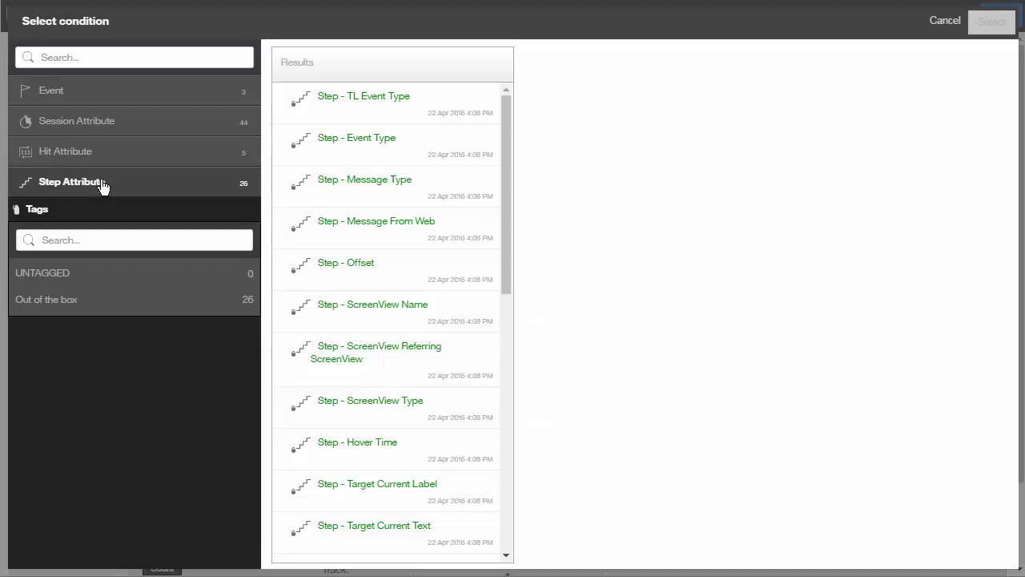
{"action": "left_click", "coordinate": [137, 49]}
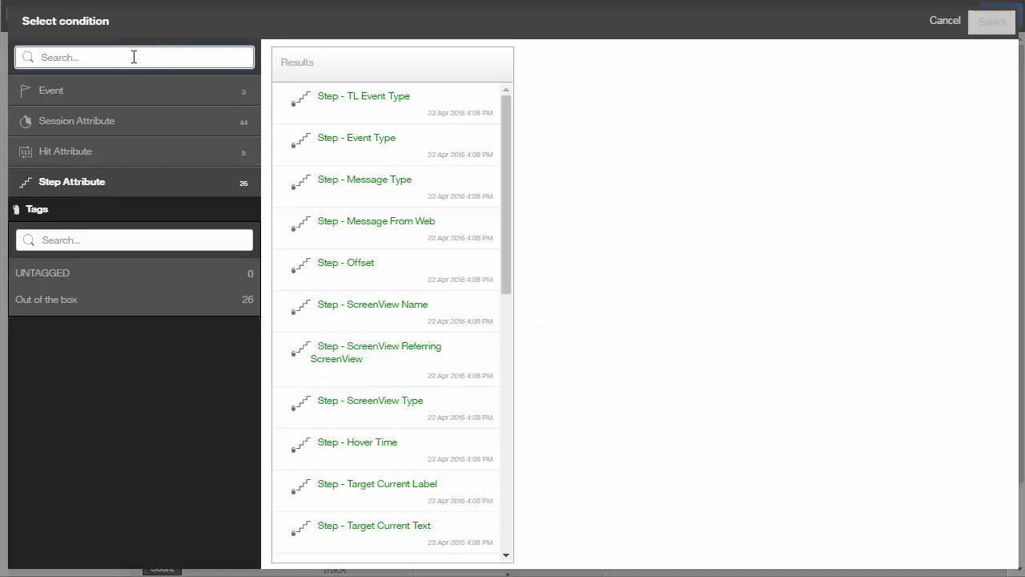
{"action": "type", "text": "target"}
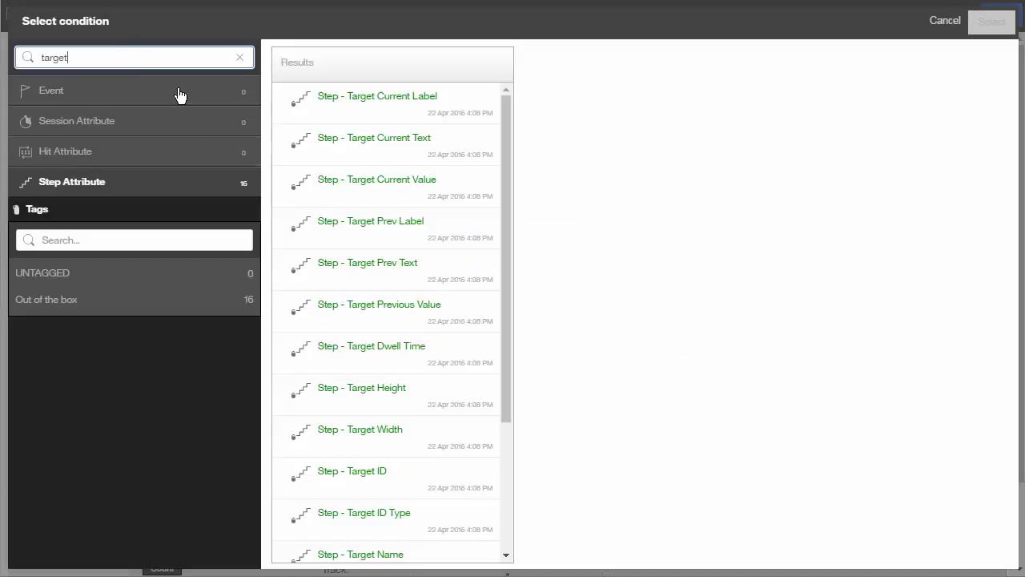
{"action": "left_click", "coordinate": [373, 480]}
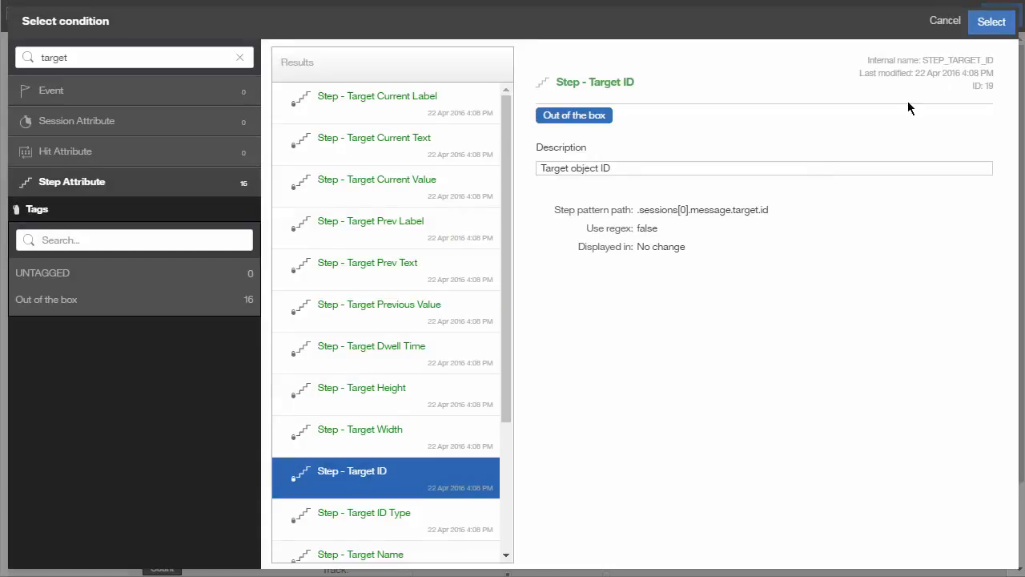
{"action": "left_click", "coordinate": [991, 22]}
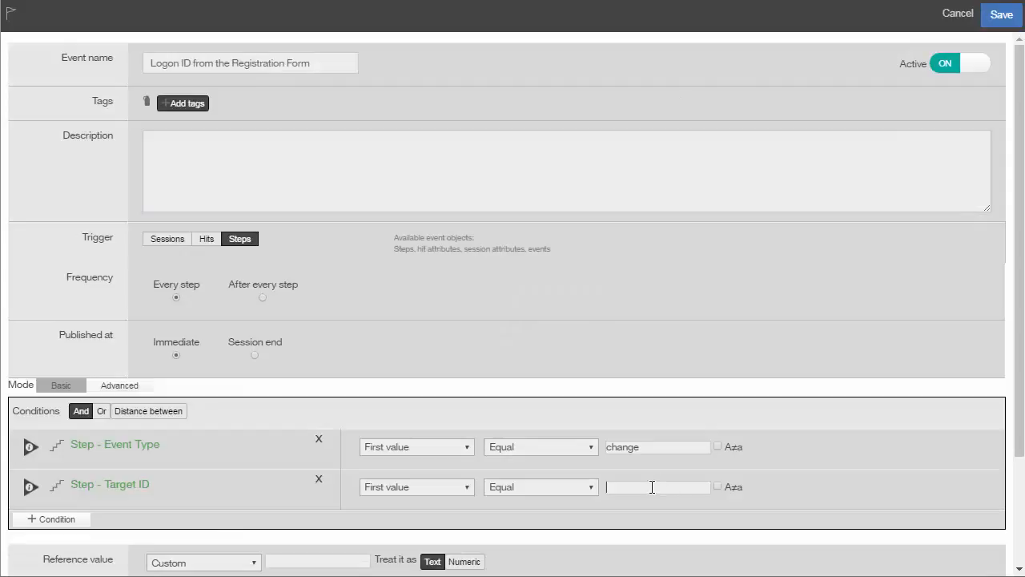
{"action": "type", "text": "LogonId_In_Register_1_1"}
Step: Add a third condition requiring the first value of Step - Target Current Value to be Is not empty
{"action": "scroll", "coordinate": [653, 485], "scroll_direction": "down", "scroll_amount": 2}
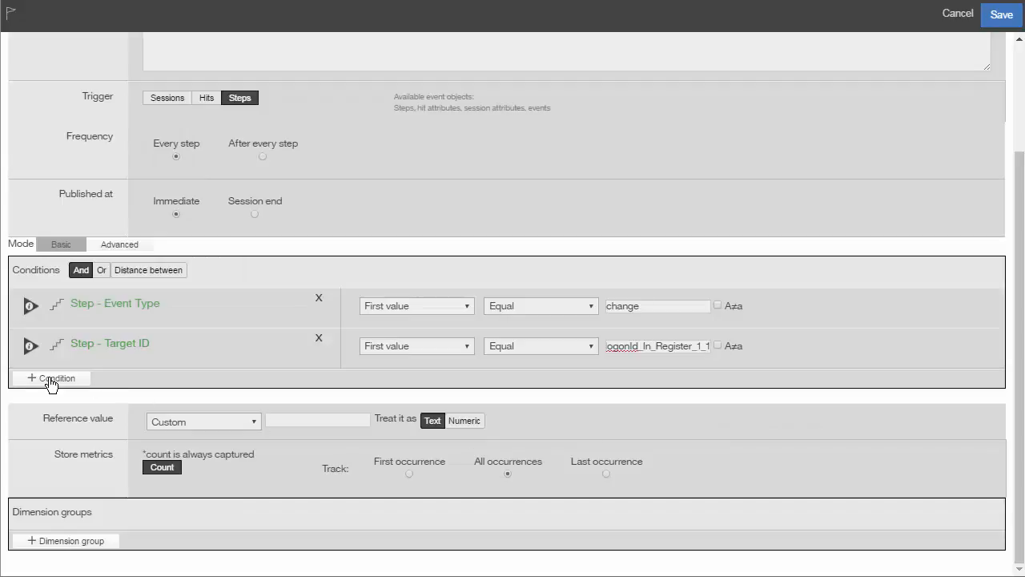
{"action": "left_click", "coordinate": [51, 380]}
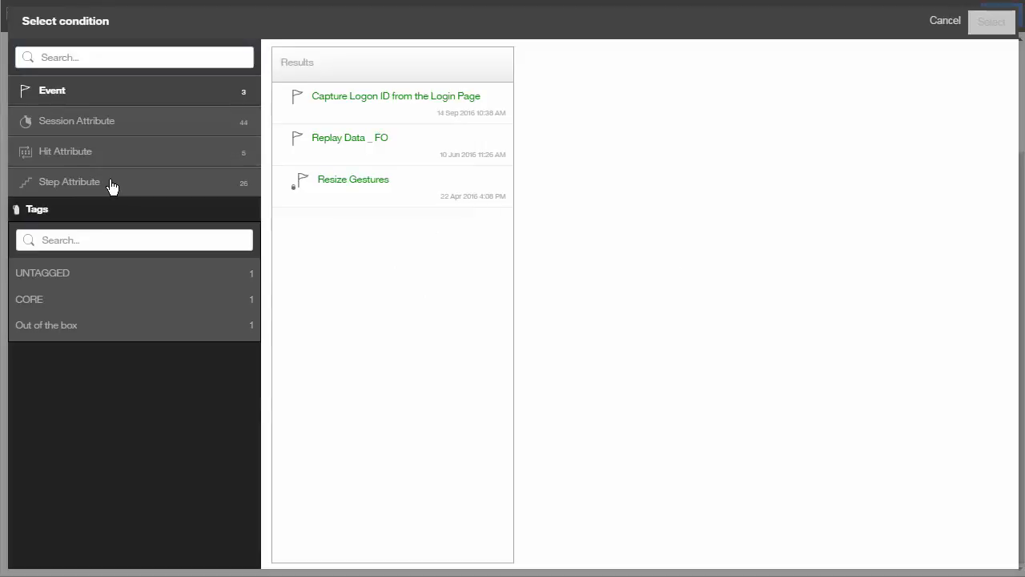
{"action": "left_click", "coordinate": [112, 187]}
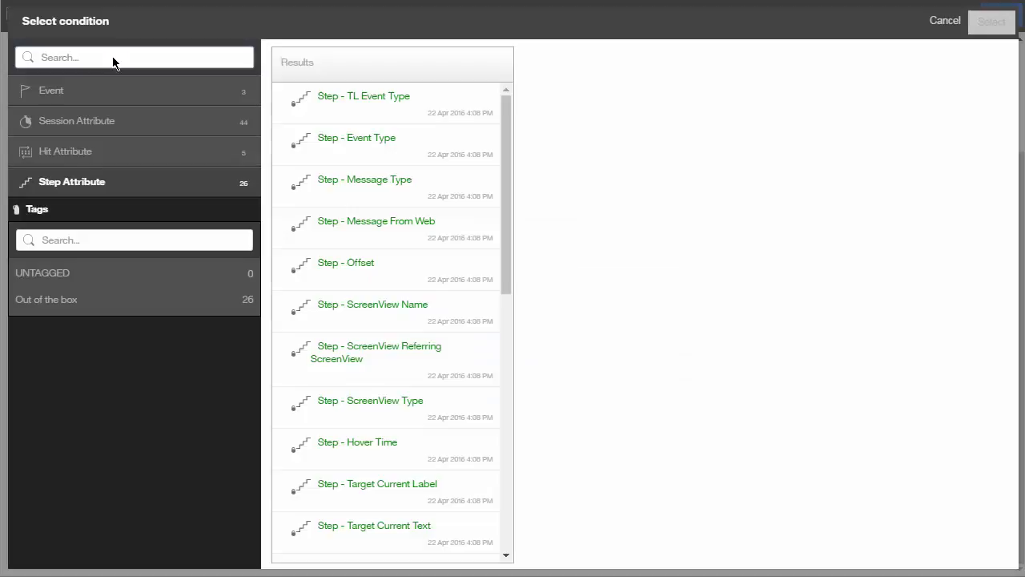
{"action": "left_click", "coordinate": [112, 57]}
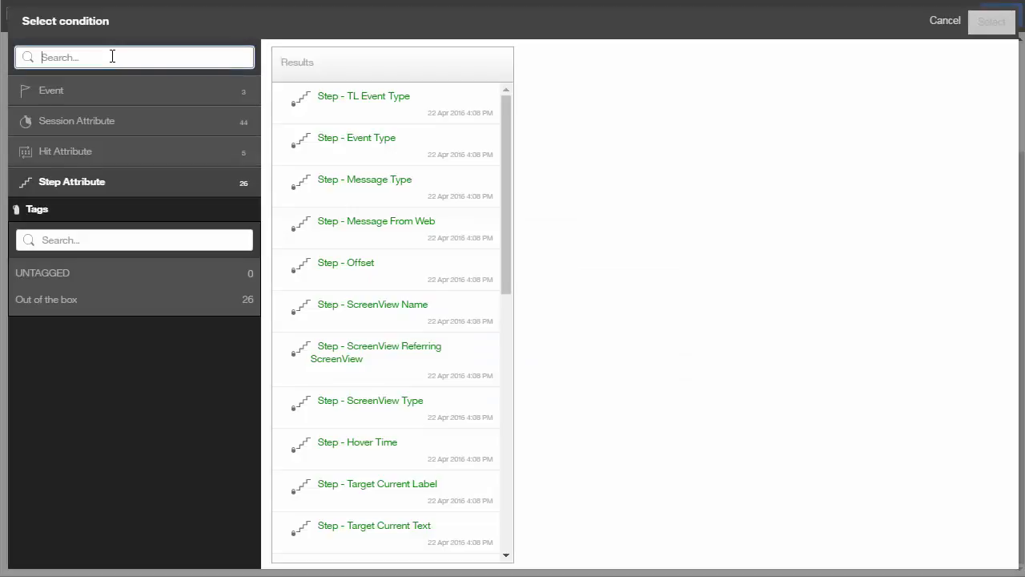
{"action": "type", "text": "value"}
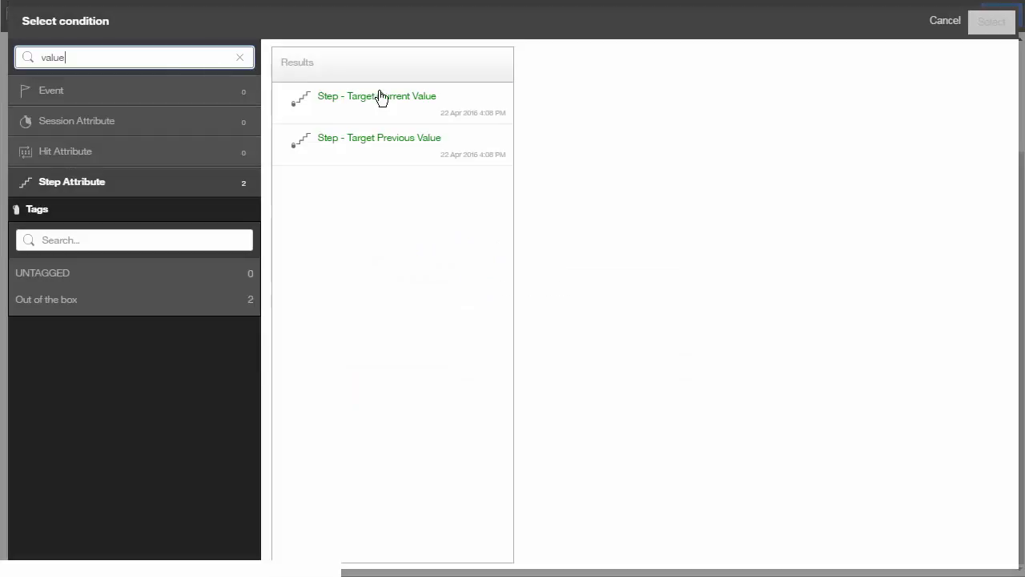
{"action": "left_click", "coordinate": [430, 100]}
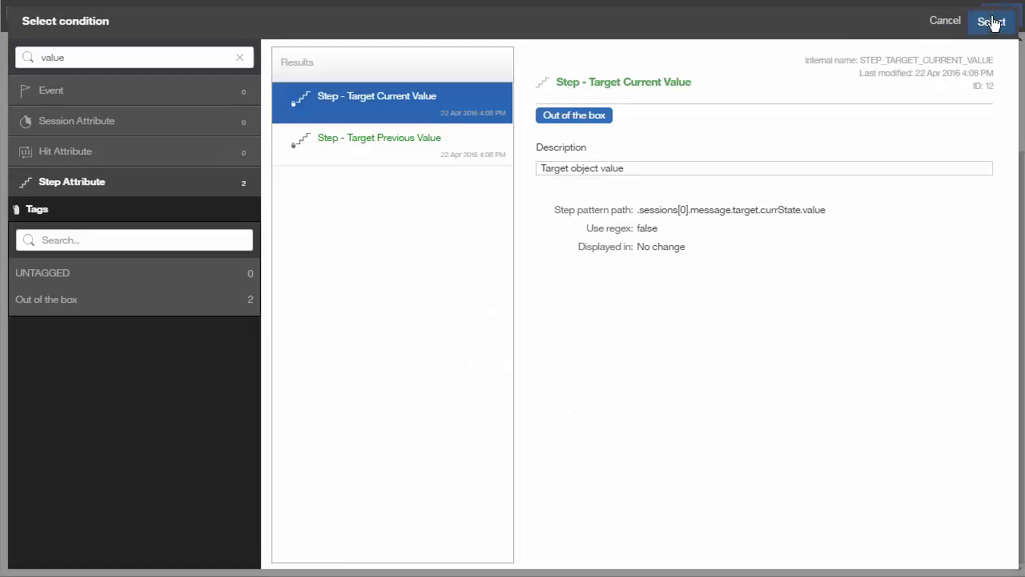
{"action": "left_click", "coordinate": [991, 20]}
{"action": "left_click", "coordinate": [538, 385]}
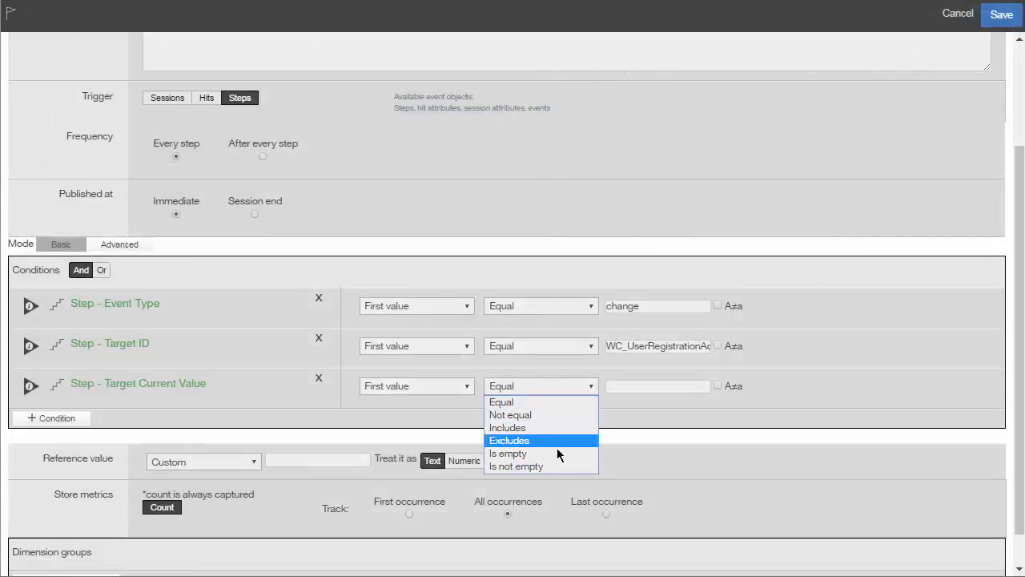
{"action": "left_click", "coordinate": [561, 462]}
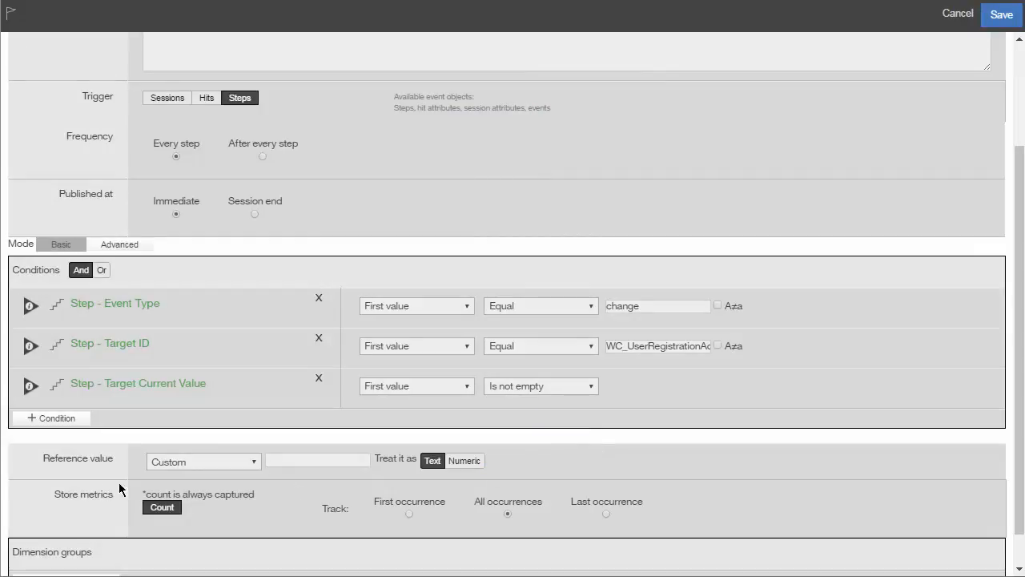
Step: Set the event's reference value to the event object Step - Target Current Value and save the event
{"action": "left_click", "coordinate": [222, 463]}
{"action": "left_click", "coordinate": [212, 478]}
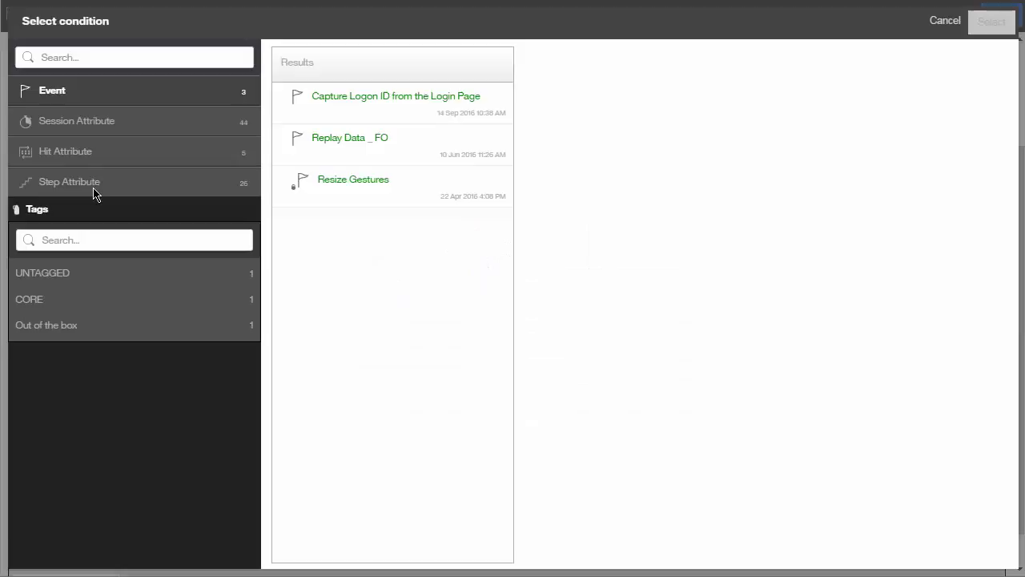
{"action": "left_click", "coordinate": [93, 193]}
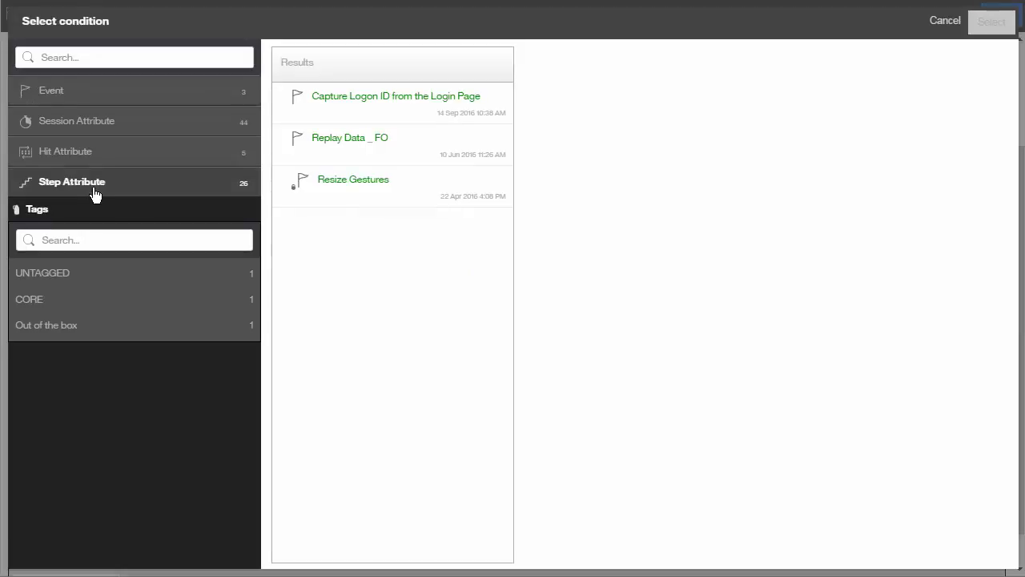
{"action": "left_click", "coordinate": [120, 60]}
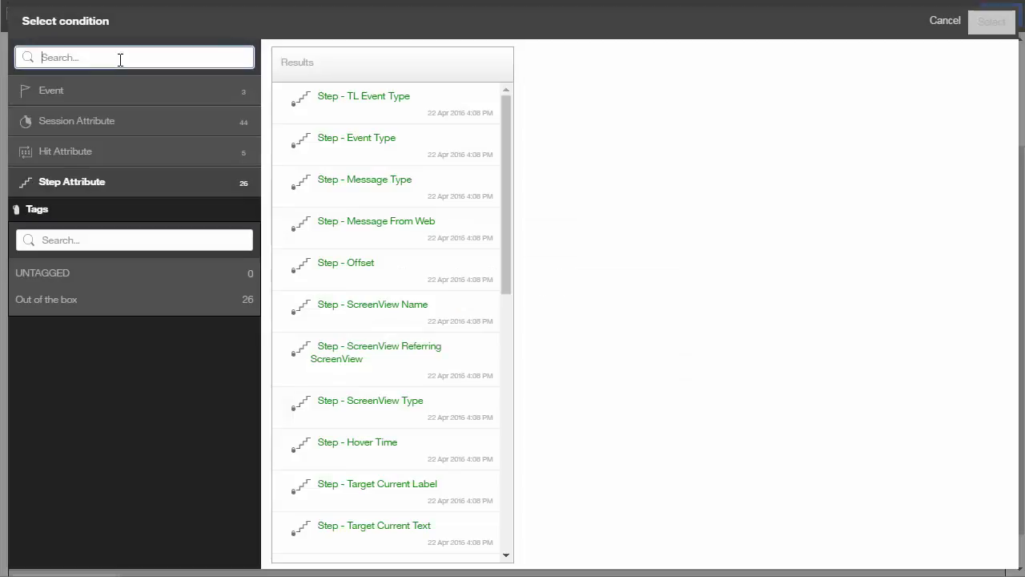
{"action": "type", "text": "value"}
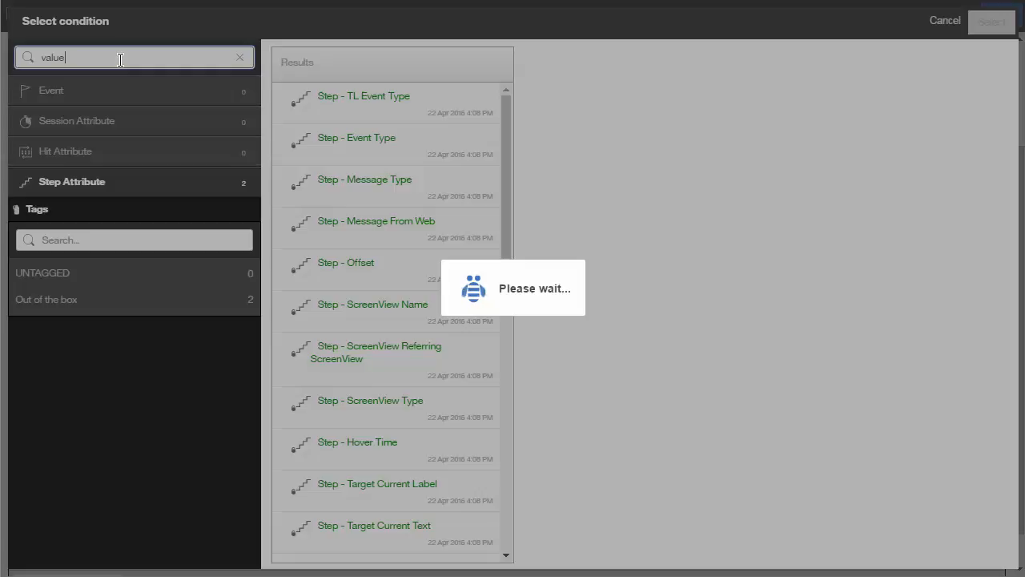
{"action": "left_click", "coordinate": [410, 101]}
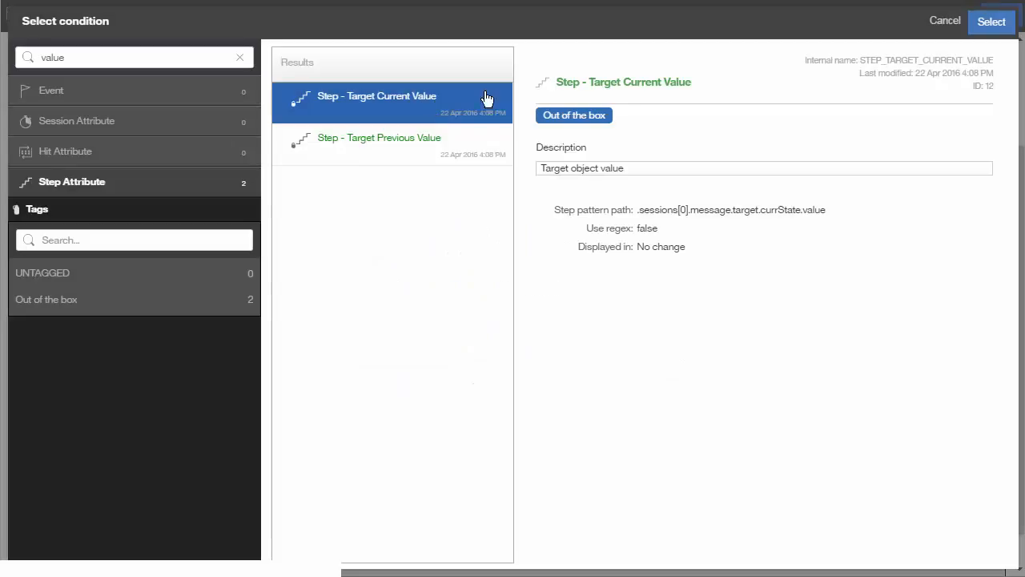
{"action": "left_click", "coordinate": [983, 24]}
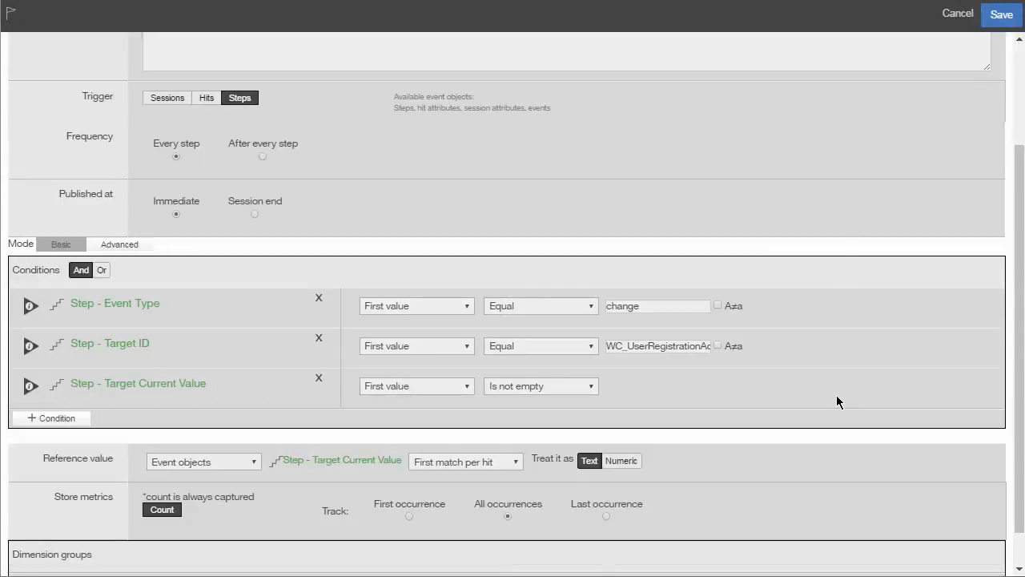
{"action": "scroll", "coordinate": [836, 402], "scroll_direction": "up", "scroll_amount": 3}
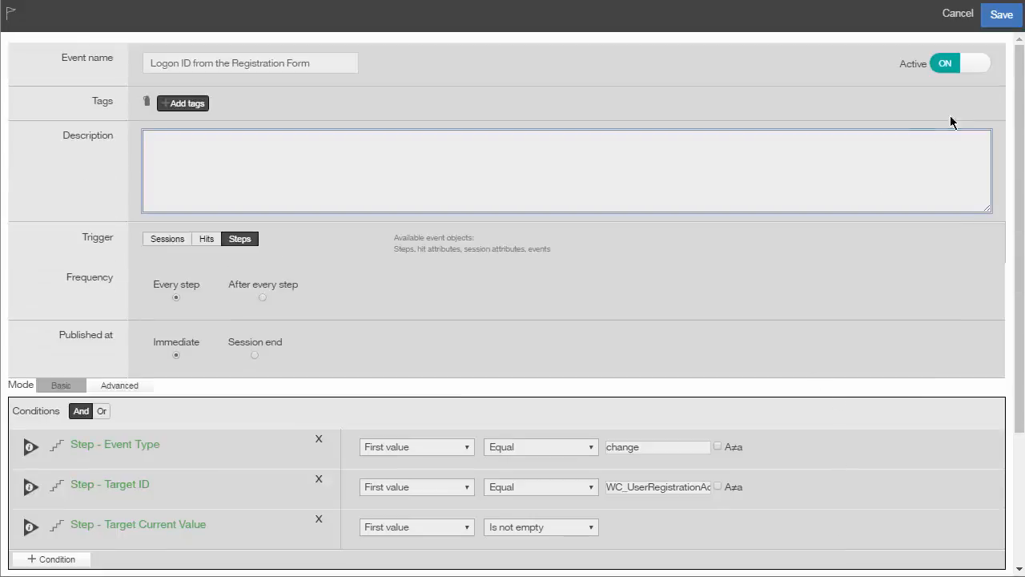
{"action": "left_click", "coordinate": [1001, 14]}
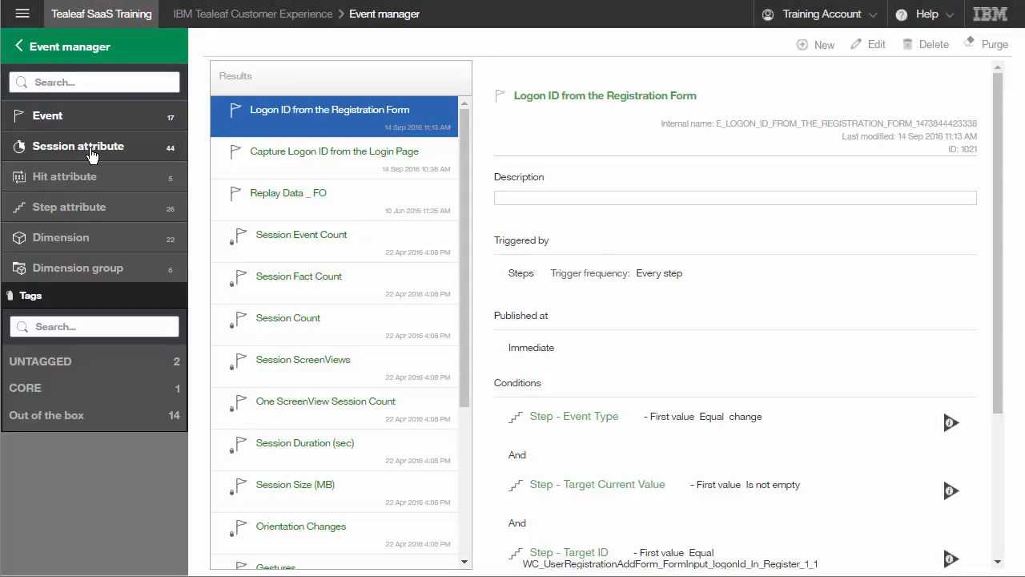
Step: Add the event Logon ID from the Registration Form to the events populating the User Login ID session attribute and save it
{"action": "left_click", "coordinate": [91, 154]}
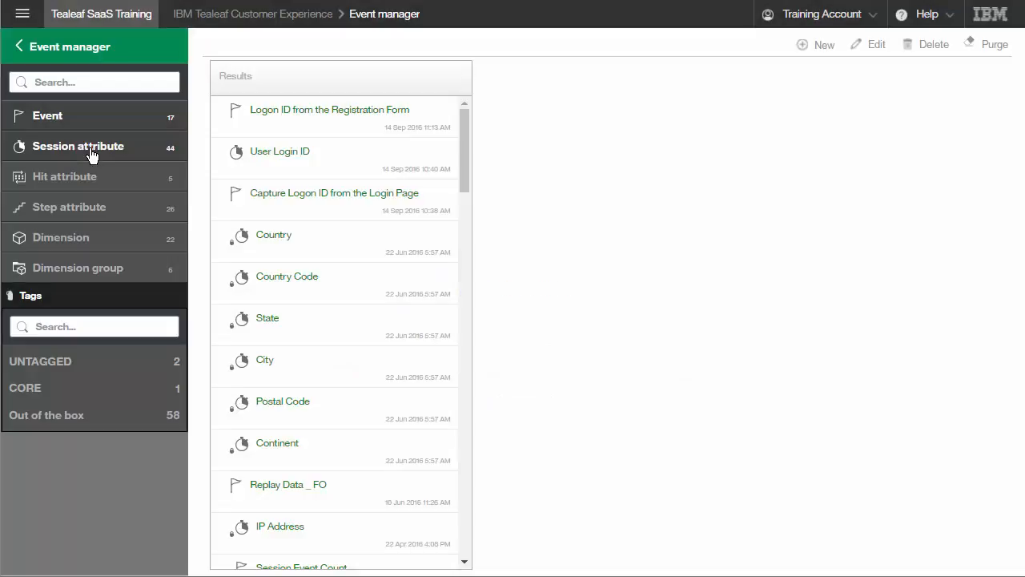
{"action": "left_click", "coordinate": [326, 170]}
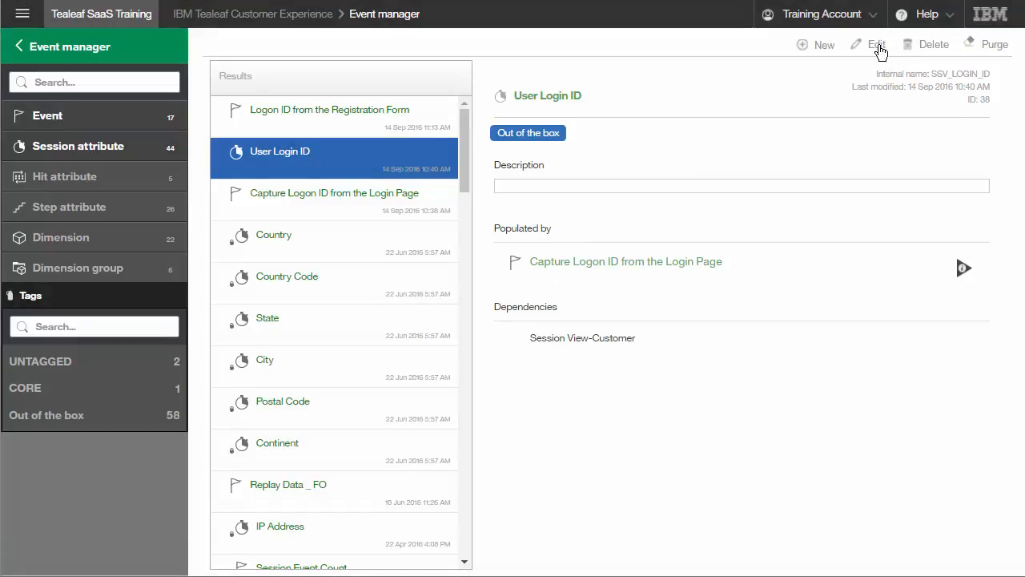
{"action": "left_click", "coordinate": [878, 48]}
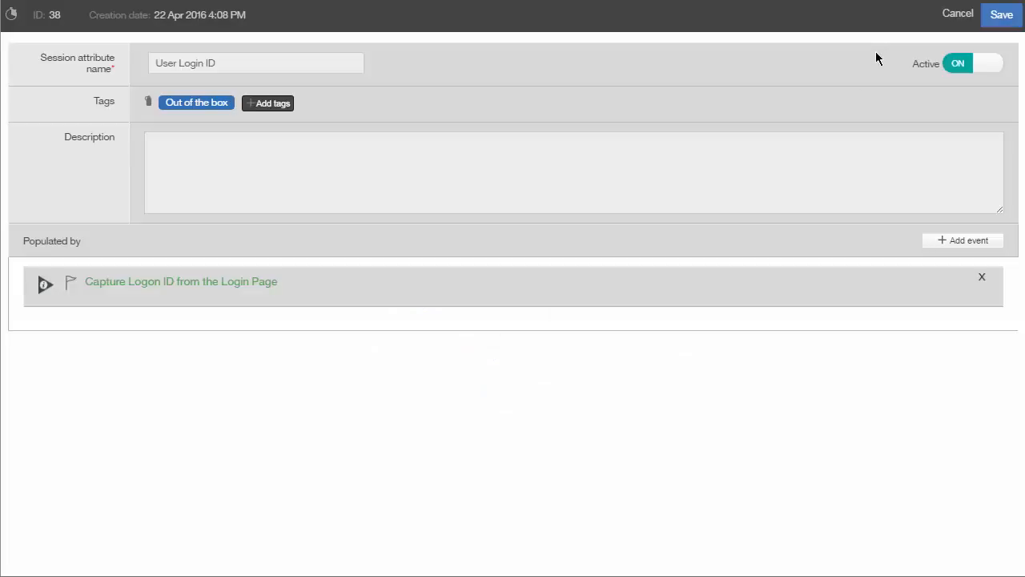
{"action": "left_click", "coordinate": [958, 242]}
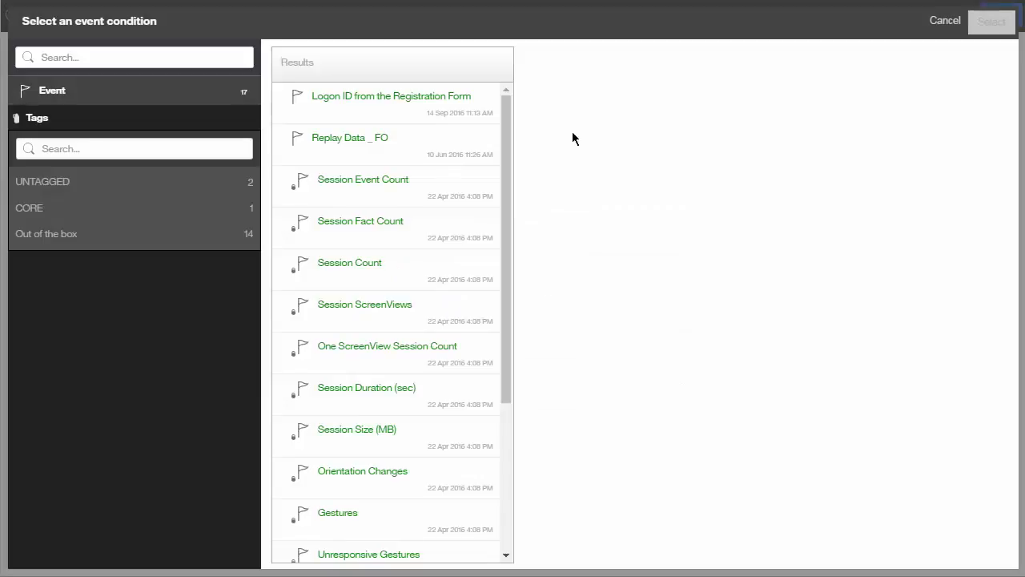
{"action": "left_click", "coordinate": [392, 94]}
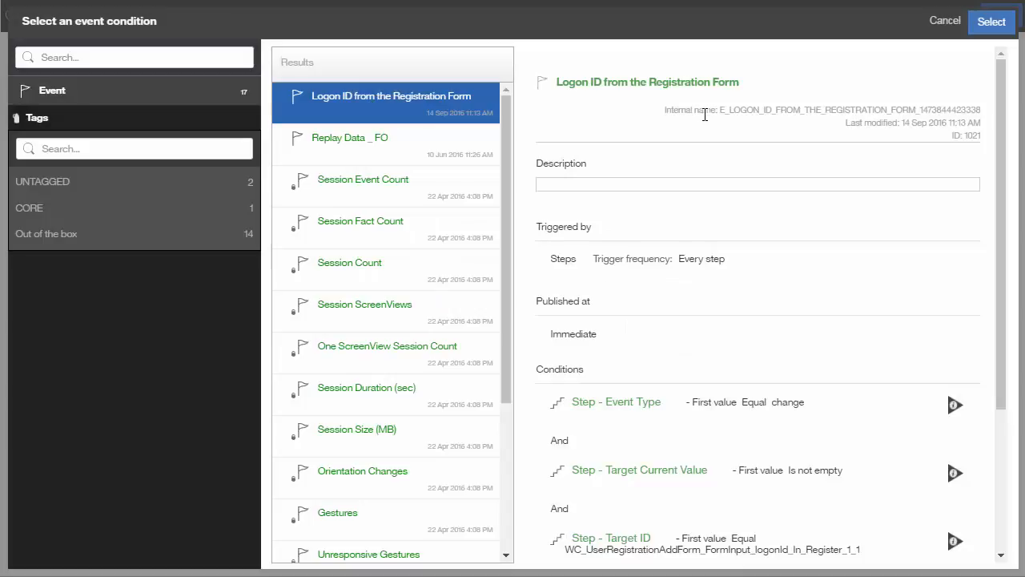
{"action": "left_click", "coordinate": [990, 24]}
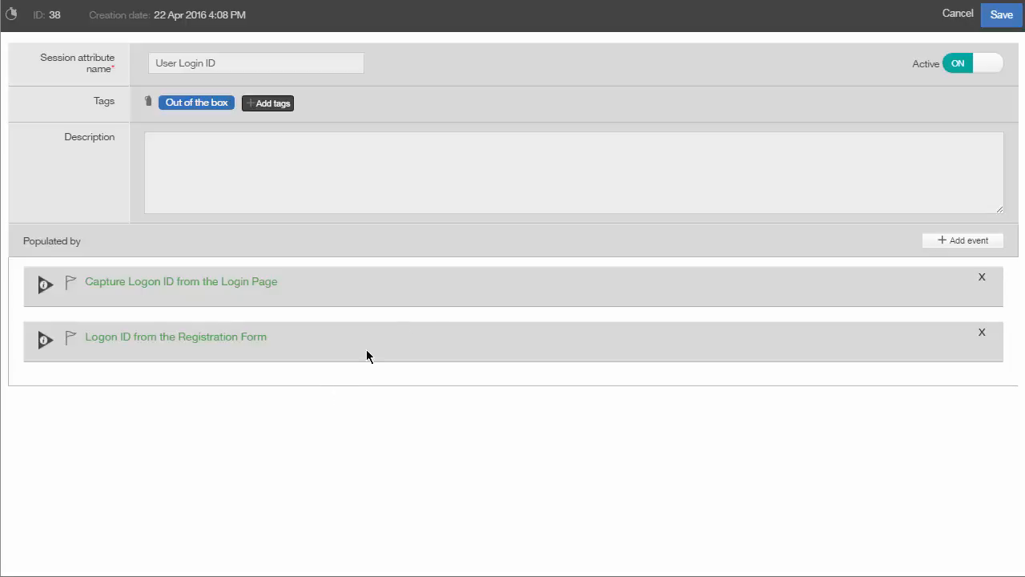
{"action": "left_click", "coordinate": [997, 24]}
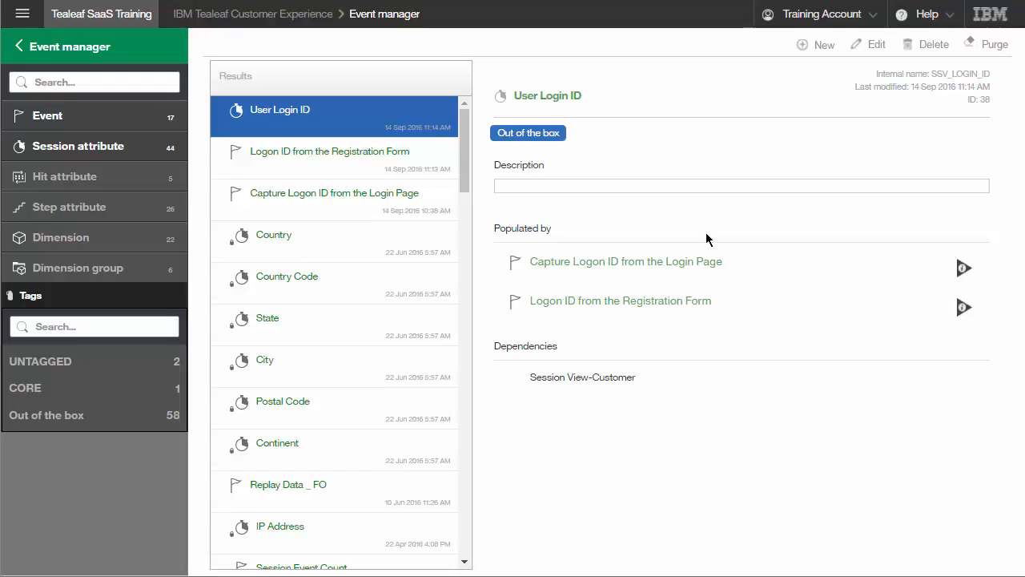
Step: Run the Event tester on the User Login ID session attribute and Logon ID from the Registration Form event using the saved User Registration session
{"action": "left_click", "coordinate": [20, 64]}
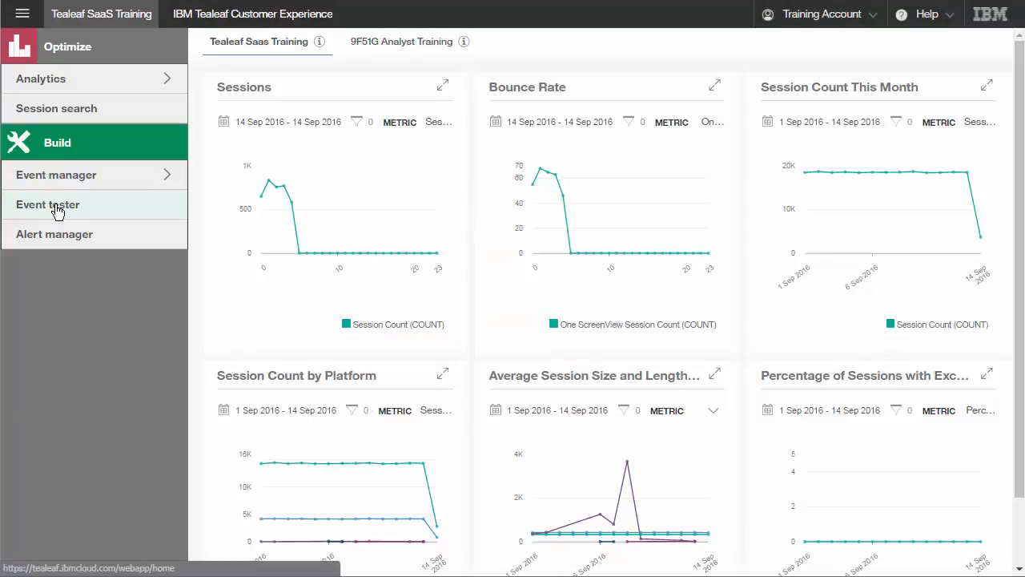
{"action": "left_click", "coordinate": [53, 206]}
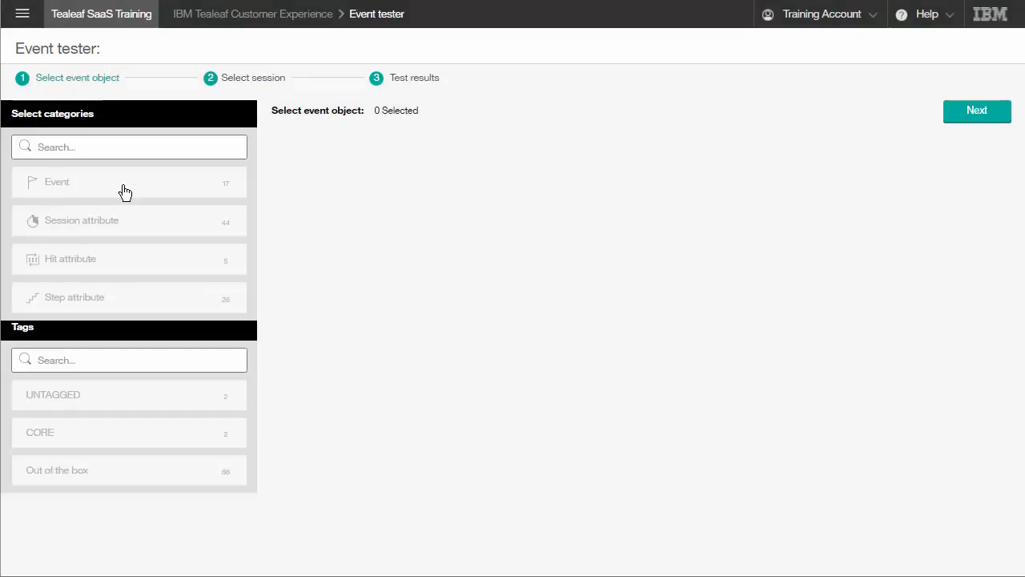
{"action": "left_click", "coordinate": [120, 227]}
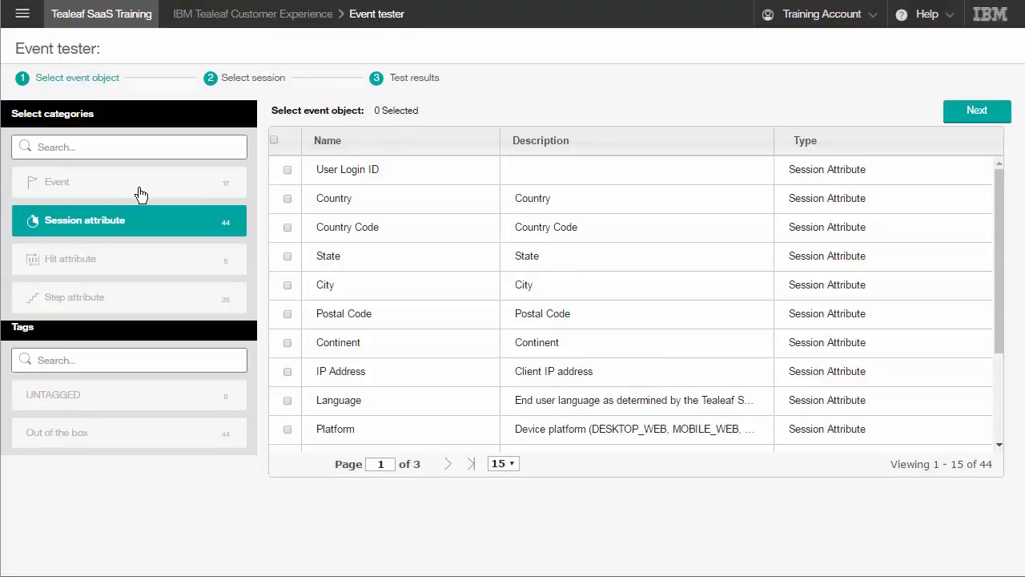
{"action": "left_click", "coordinate": [95, 190]}
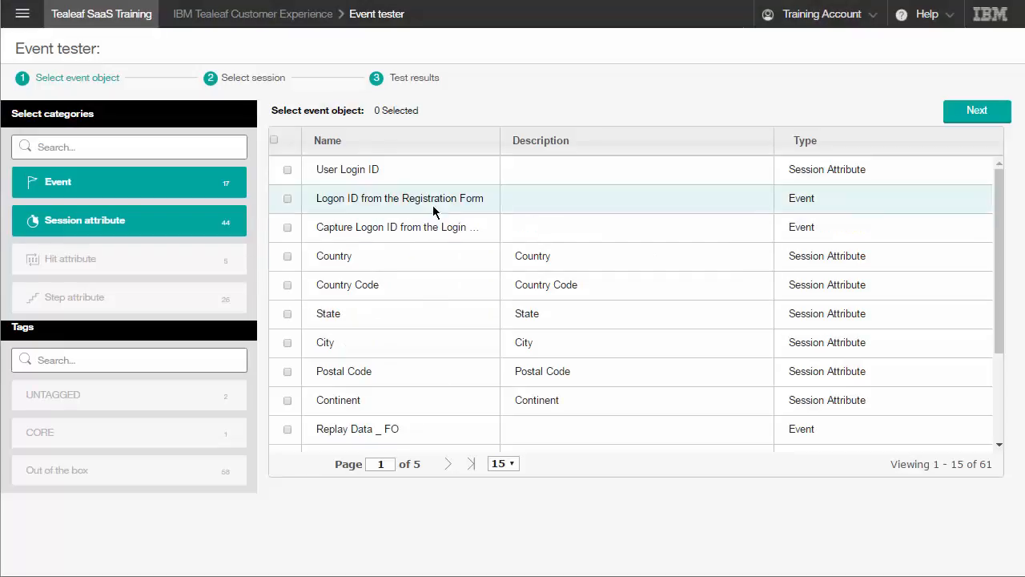
{"action": "left_click", "coordinate": [288, 199]}
{"action": "left_click", "coordinate": [288, 170]}
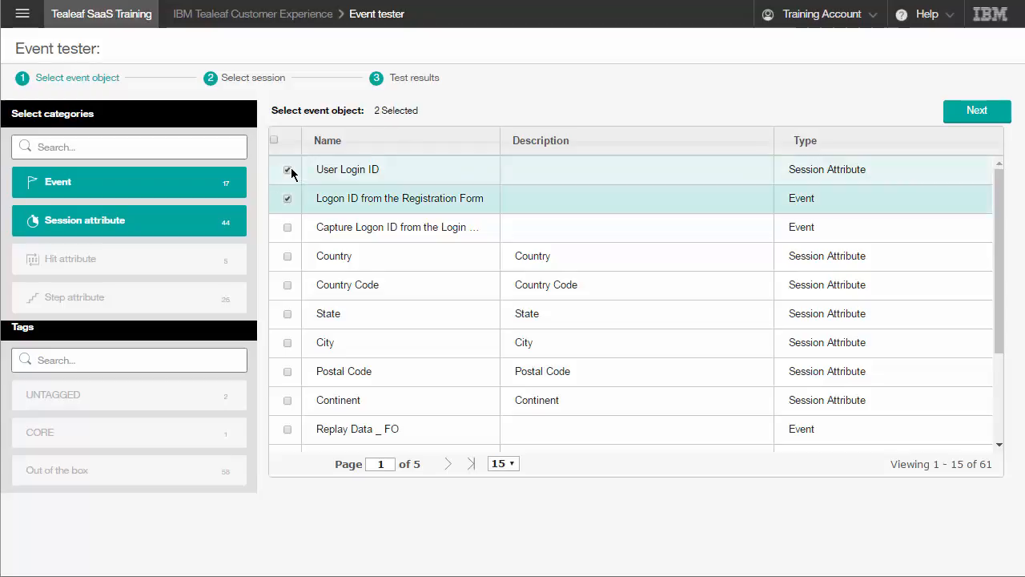
{"action": "left_click", "coordinate": [255, 80]}
{"action": "left_click", "coordinate": [24, 233]}
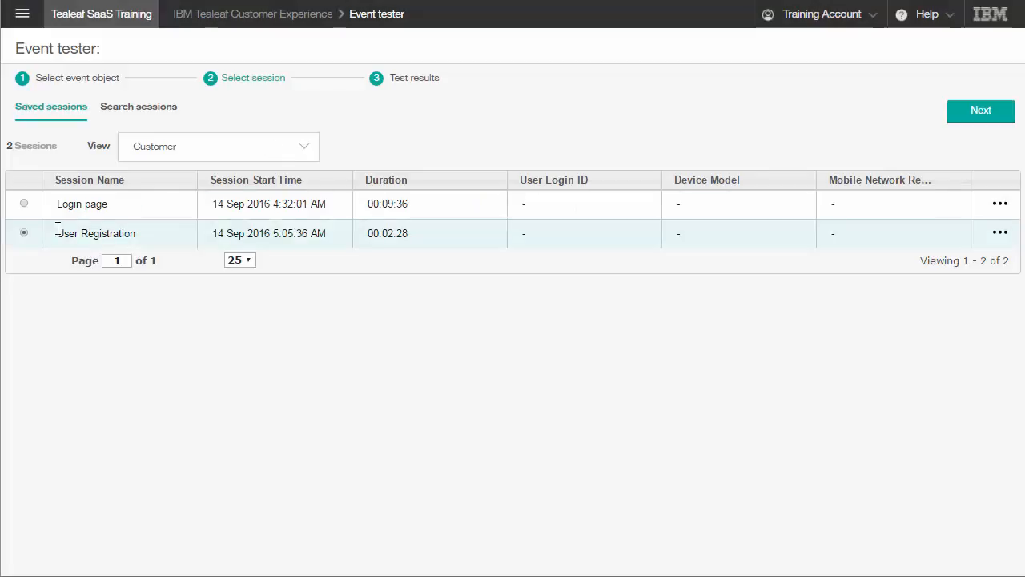
{"action": "left_click", "coordinate": [1001, 116]}
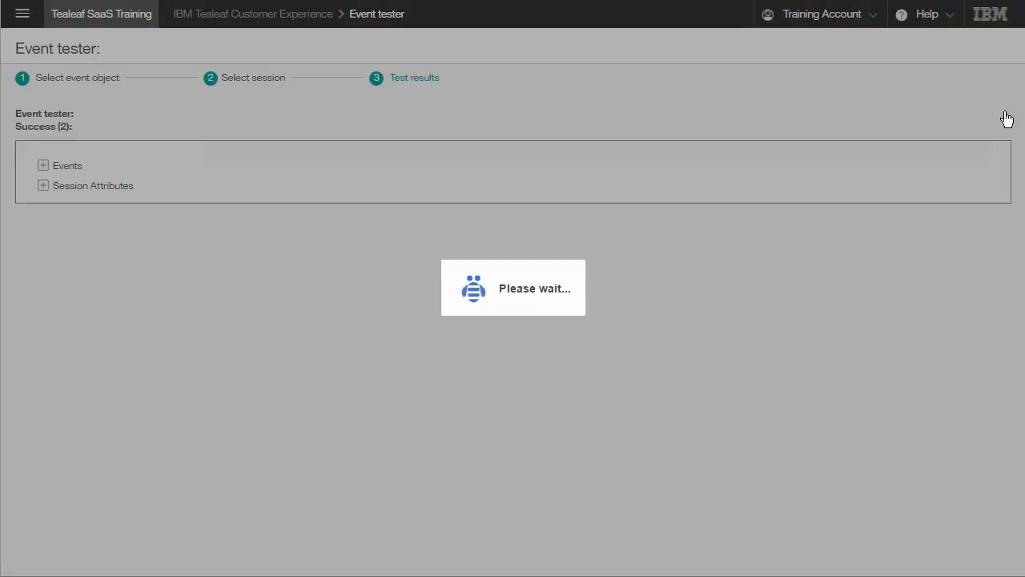
Step: Examine the values captured by the registration form event and by each User Login ID session attribute entry in the test results
{"action": "left_click", "coordinate": [44, 165]}
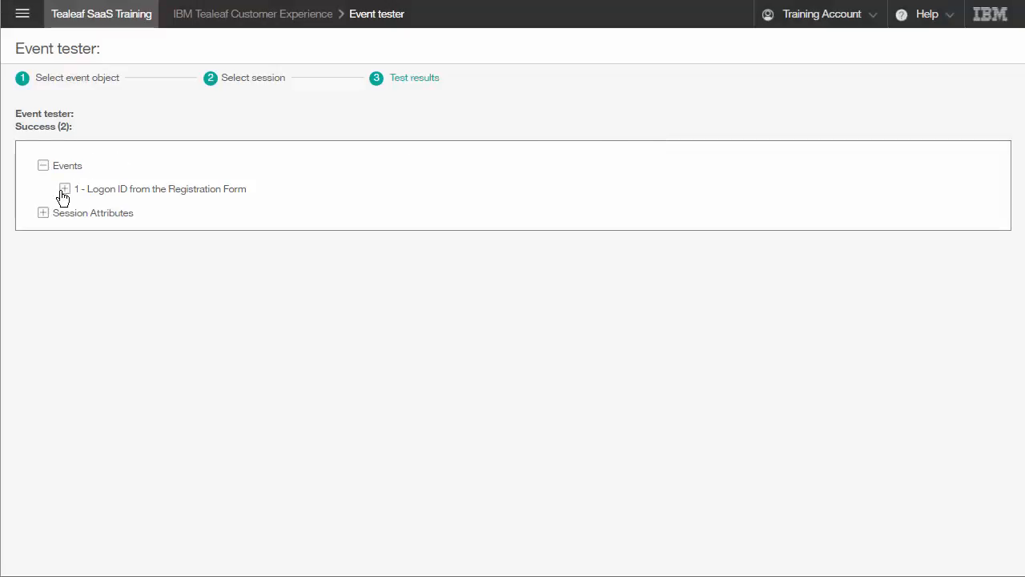
{"action": "left_click", "coordinate": [64, 189]}
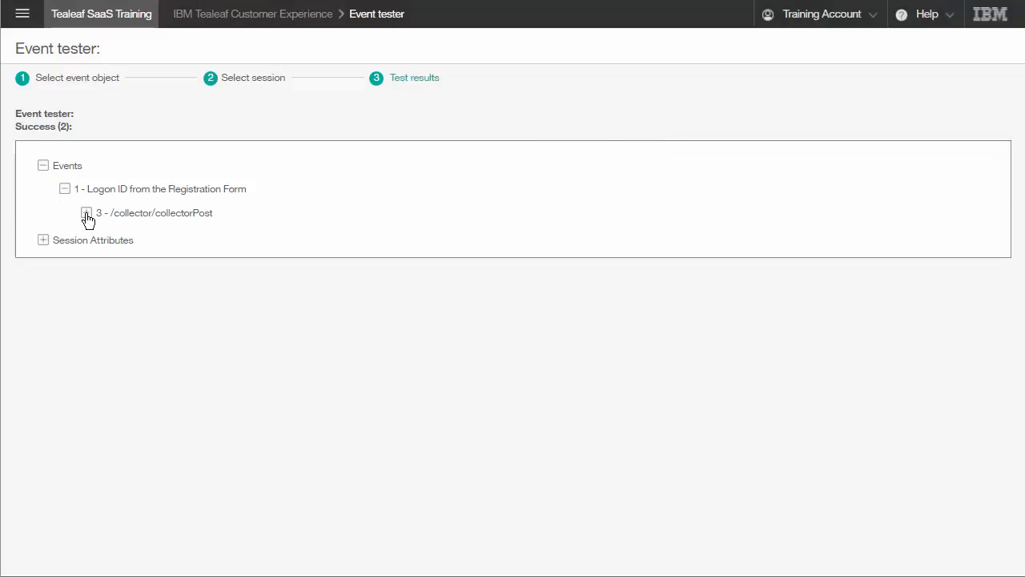
{"action": "left_click", "coordinate": [87, 213]}
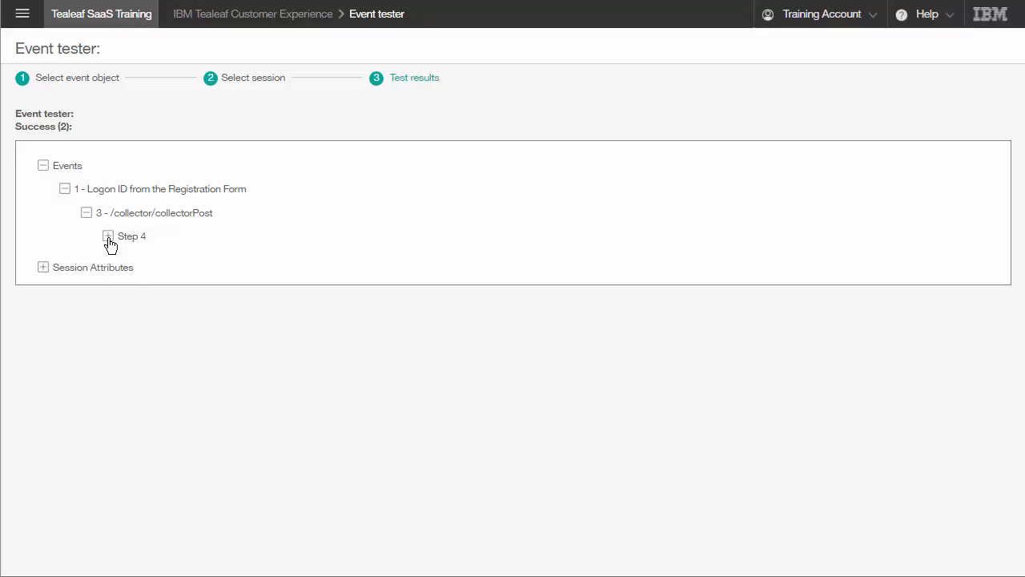
{"action": "left_click", "coordinate": [109, 237]}
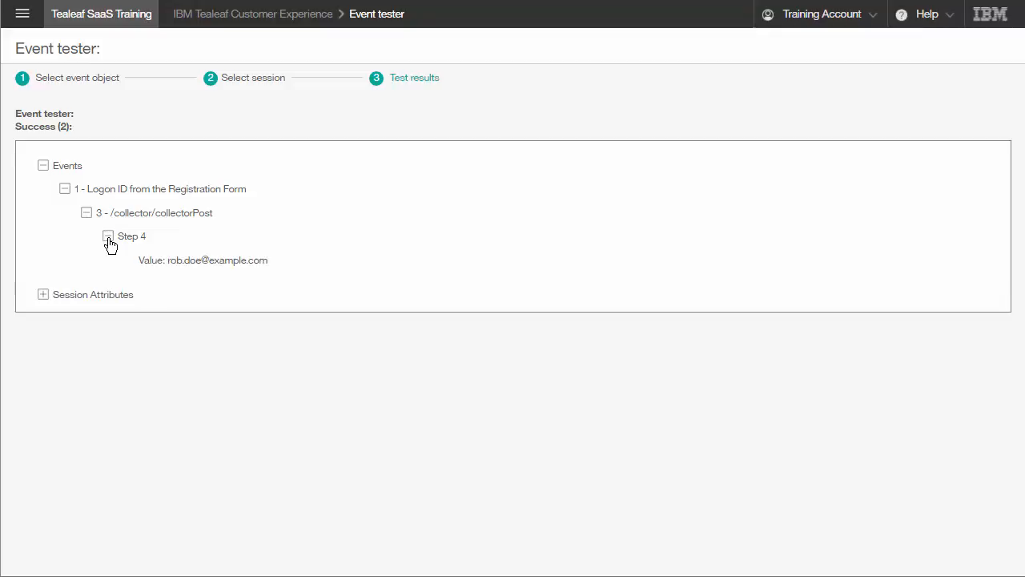
{"action": "left_click", "coordinate": [42, 295]}
{"action": "left_click", "coordinate": [65, 318]}
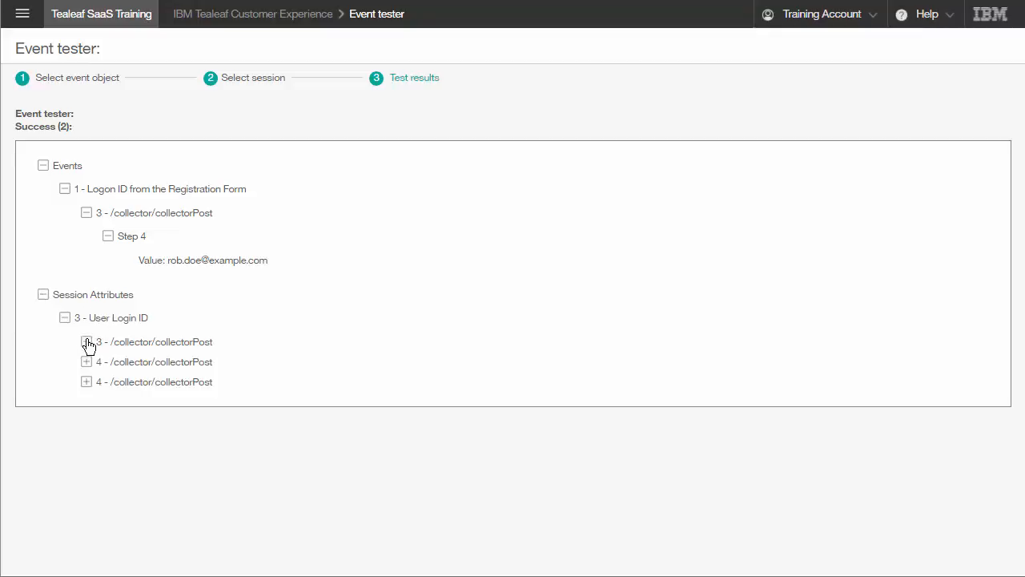
{"action": "left_click", "coordinate": [87, 342]}
{"action": "left_click", "coordinate": [86, 389]}
{"action": "left_click", "coordinate": [86, 437]}
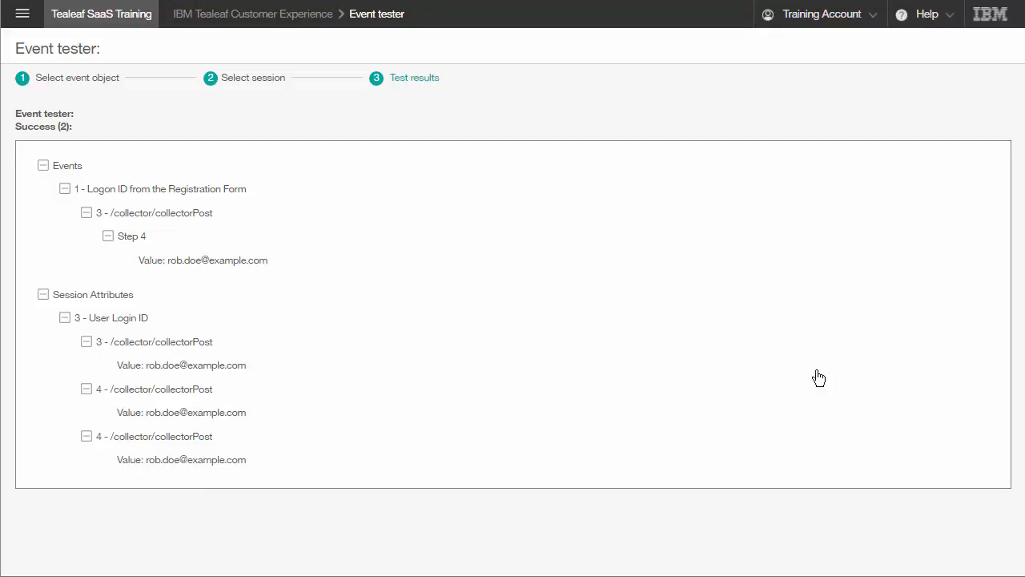
Step: Search all sessions of all applications with a session end time in the Last 15 minutes
{"action": "left_click", "coordinate": [23, 14]}
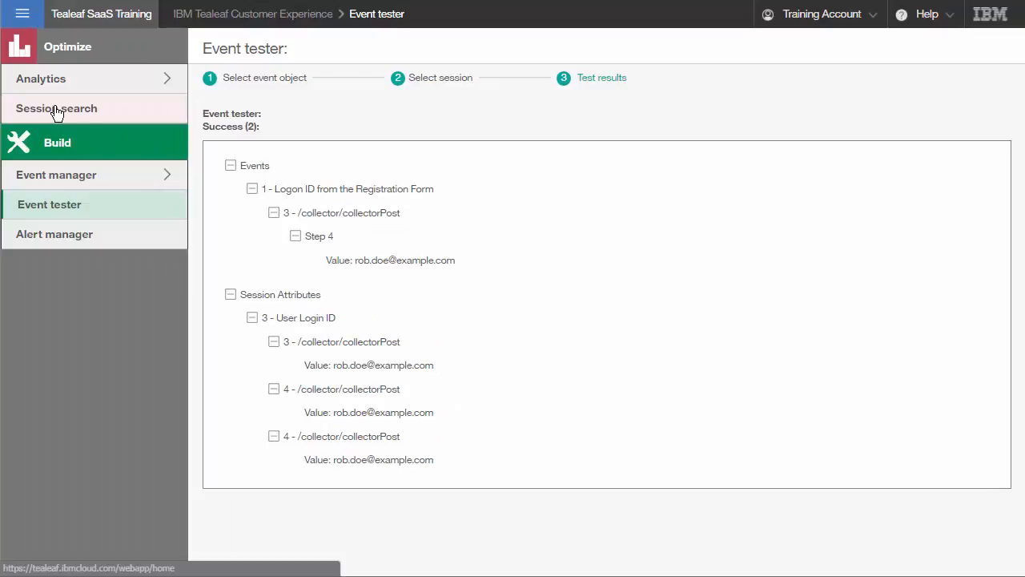
{"action": "left_click", "coordinate": [56, 112]}
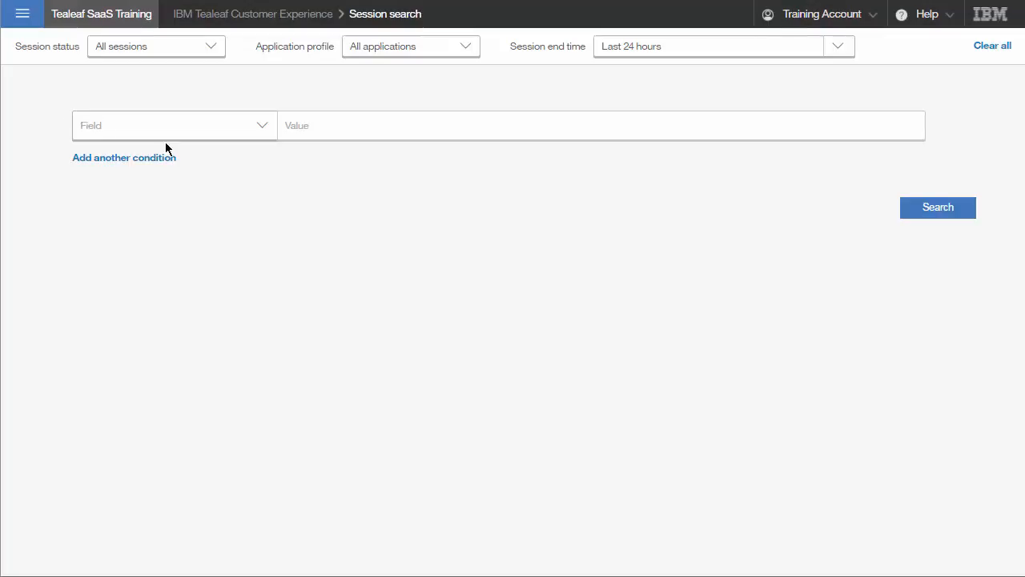
{"action": "left_click", "coordinate": [847, 48]}
{"action": "left_click", "coordinate": [729, 100]}
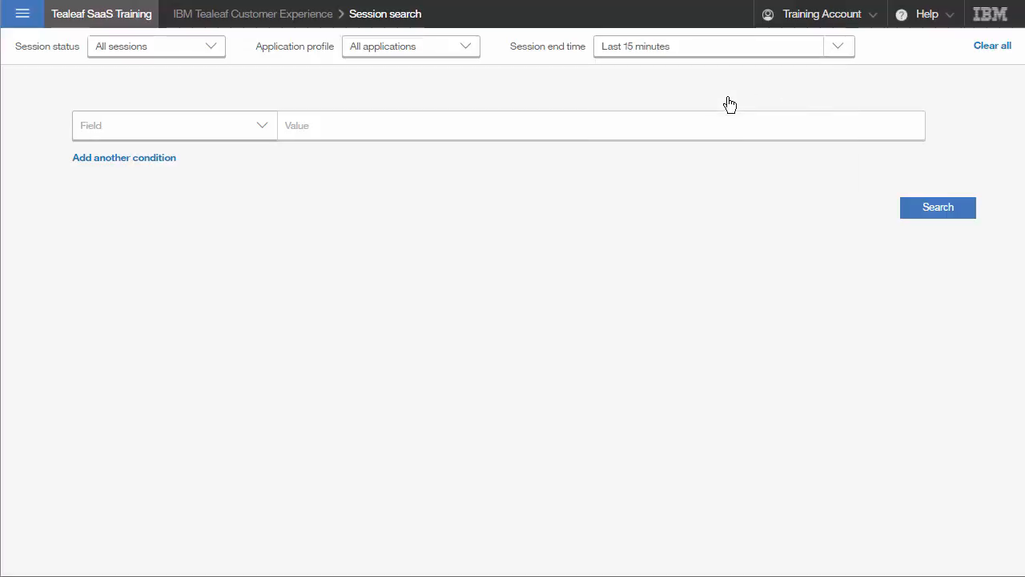
{"action": "left_click", "coordinate": [942, 213]}
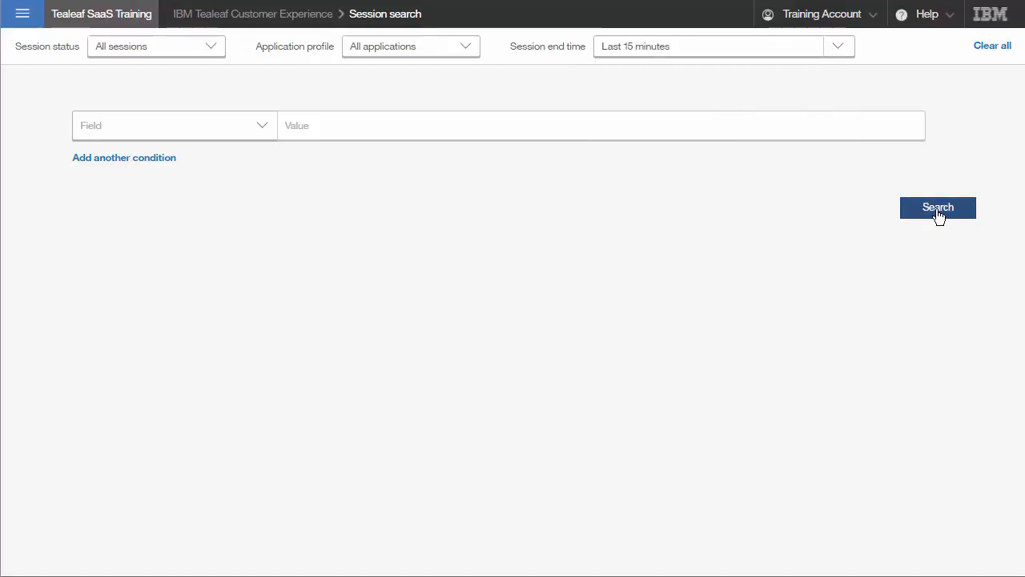